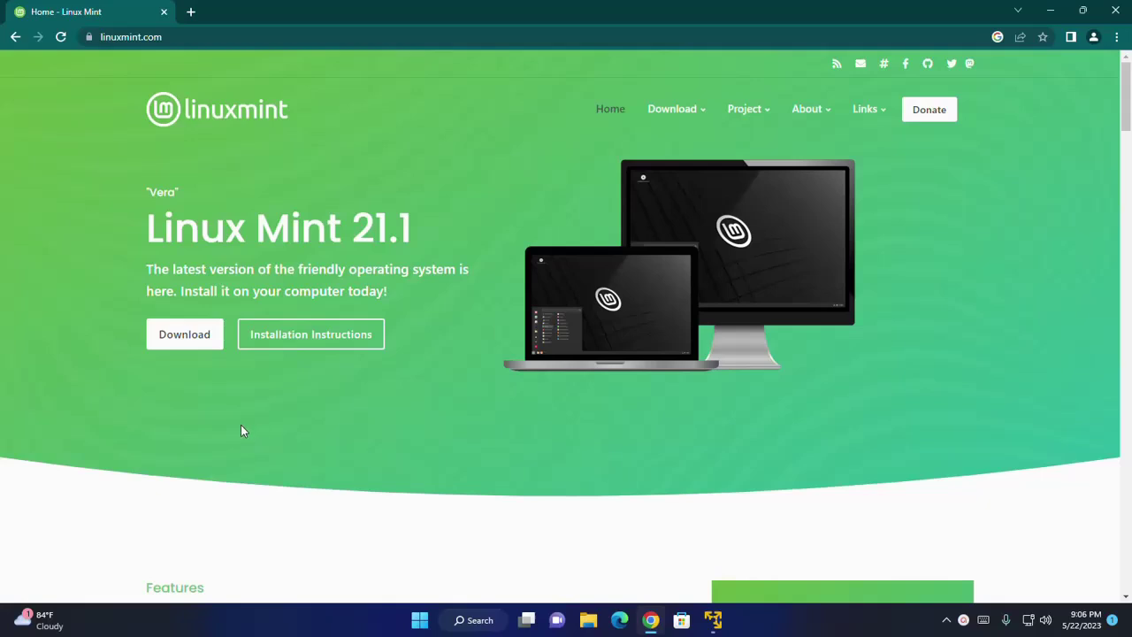
Open the Linux Mint download page in a new Chrome tab and switch to it.
left_click(173, 35)
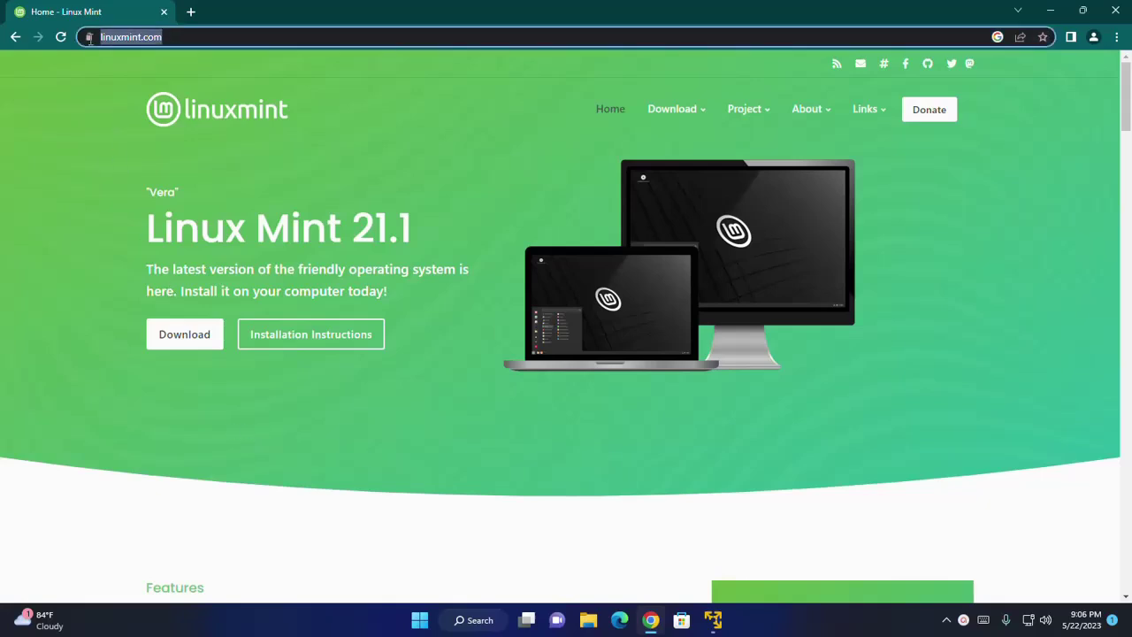
left_click(76, 124)
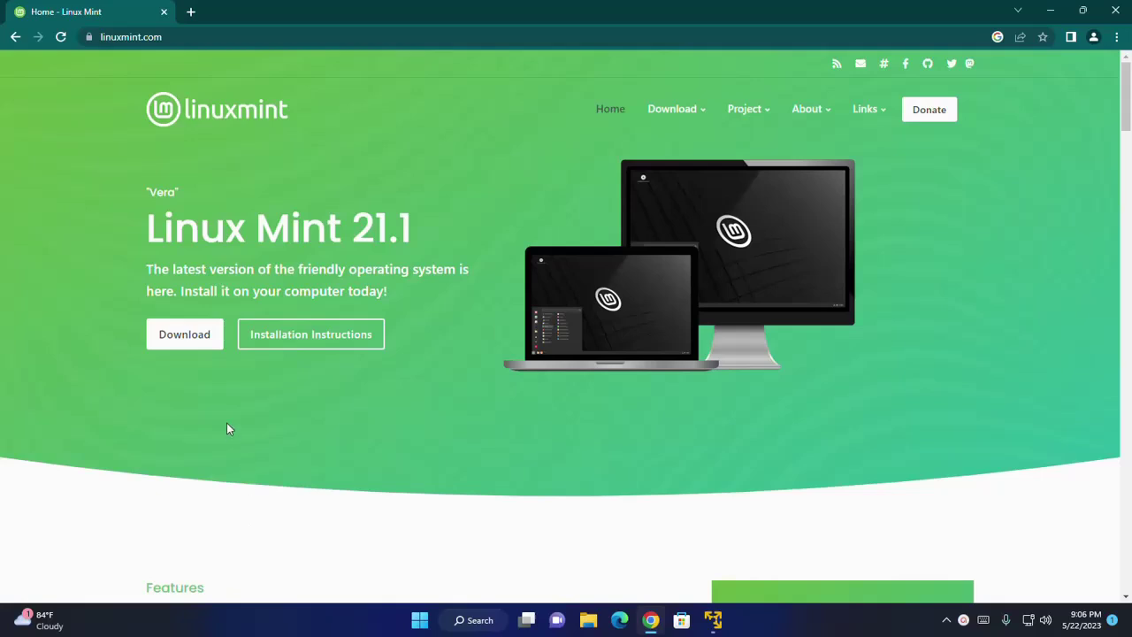
middle_click(195, 336)
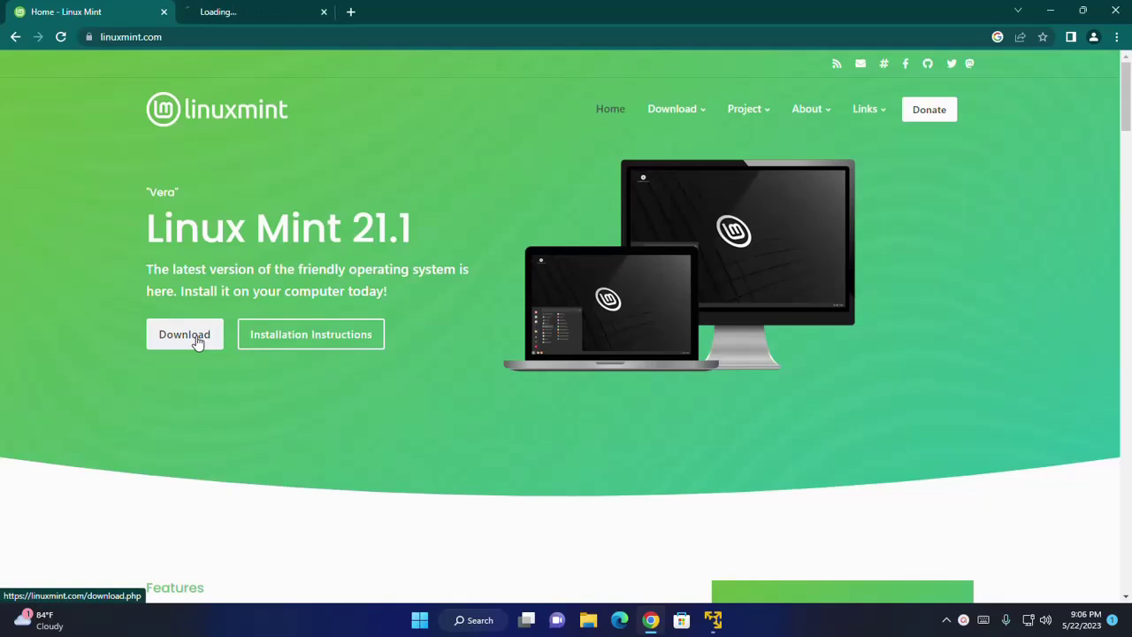
left_click(245, 13)
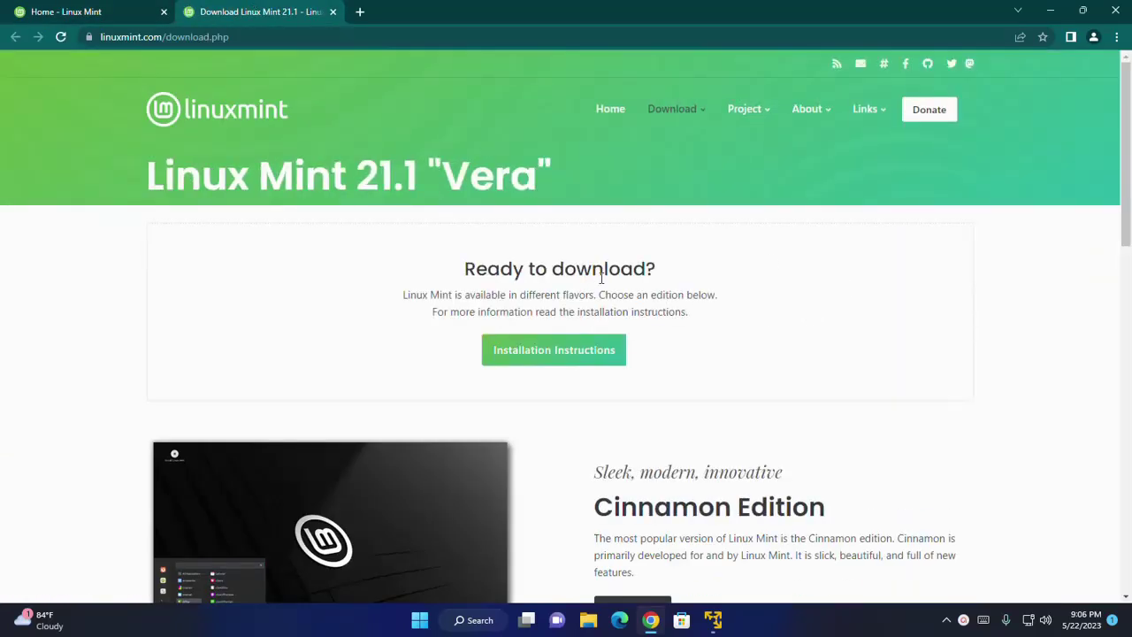
Scroll to MATE Edition, highlight its heading and tagline, and open its download page in a new tab.
scroll(601, 278, "down", 3)
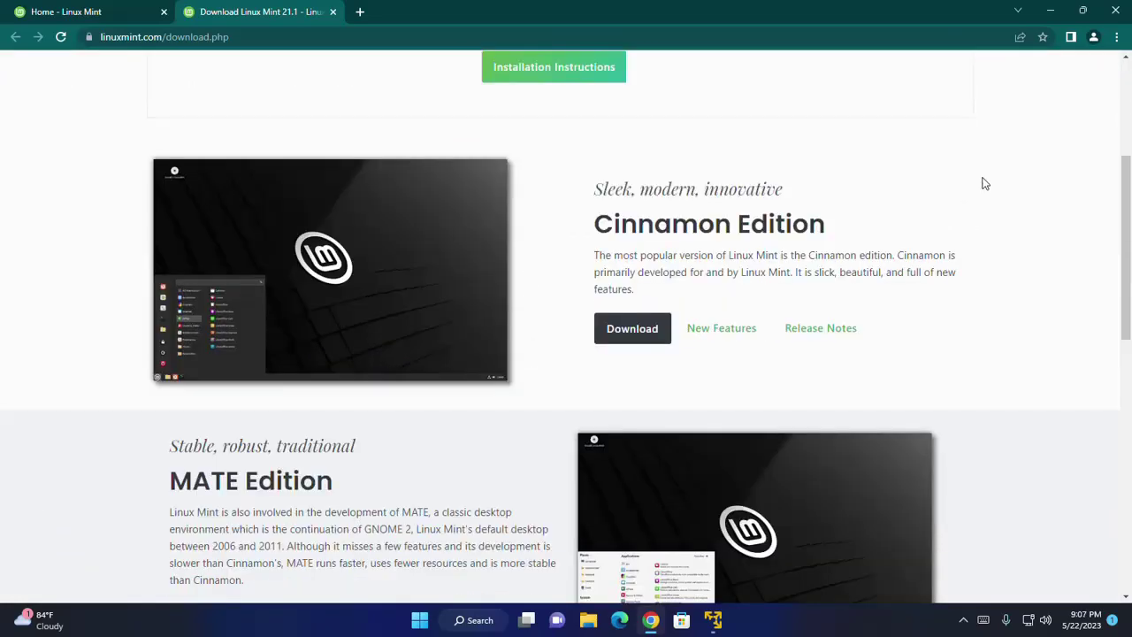
scroll(985, 183, "down", 2)
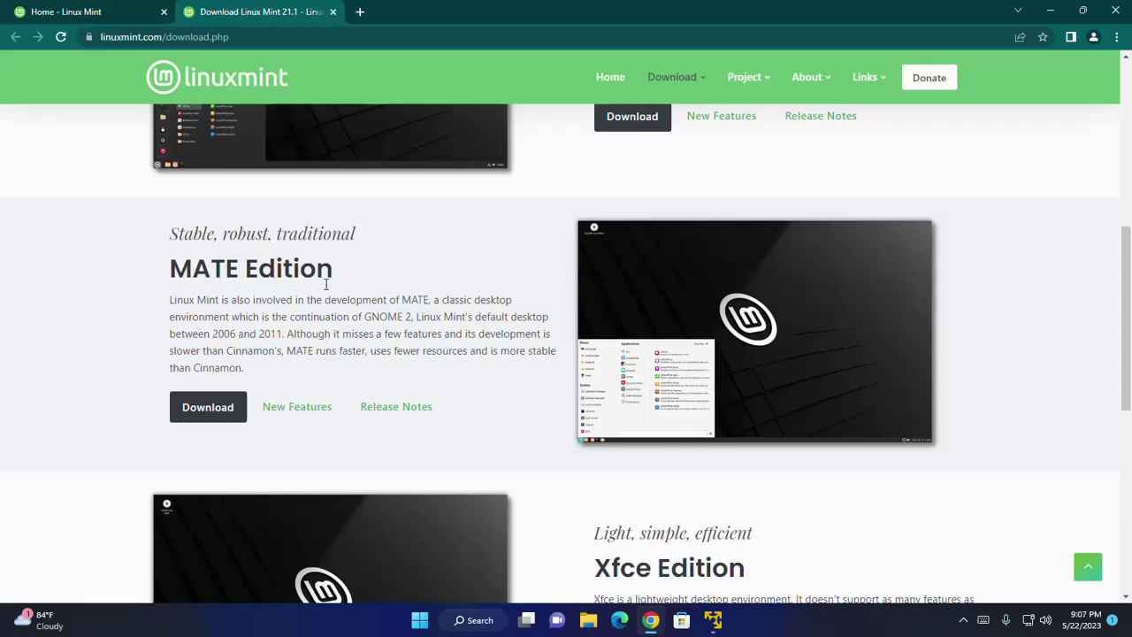
left_click_drag(335, 270, 164, 270)
left_click(155, 269)
left_click_drag(365, 238, 165, 240)
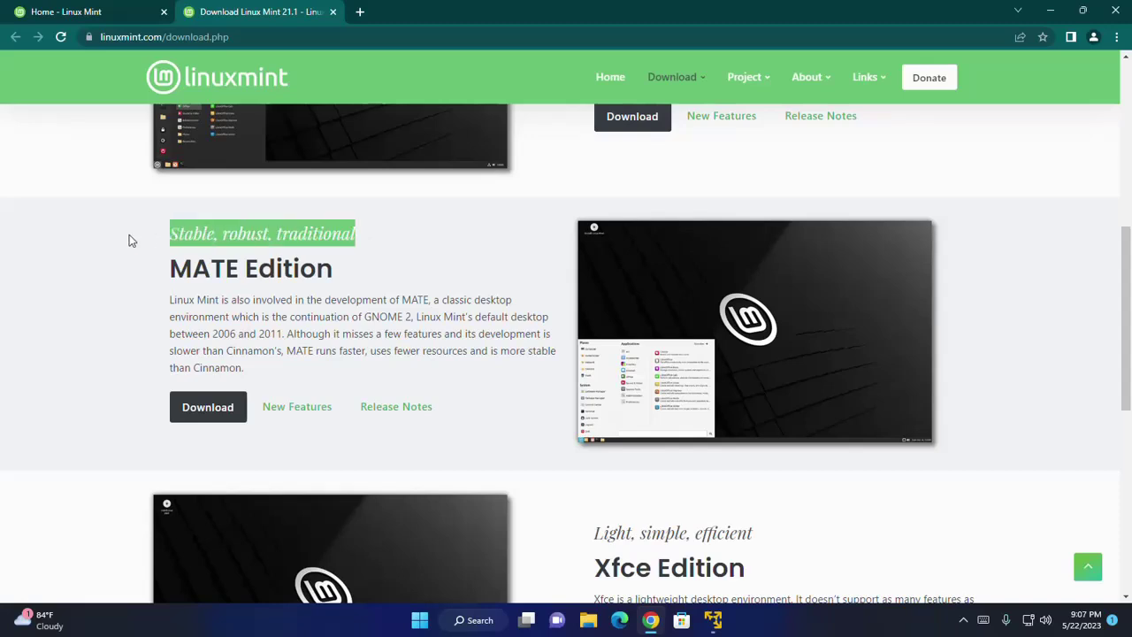
left_click(122, 235)
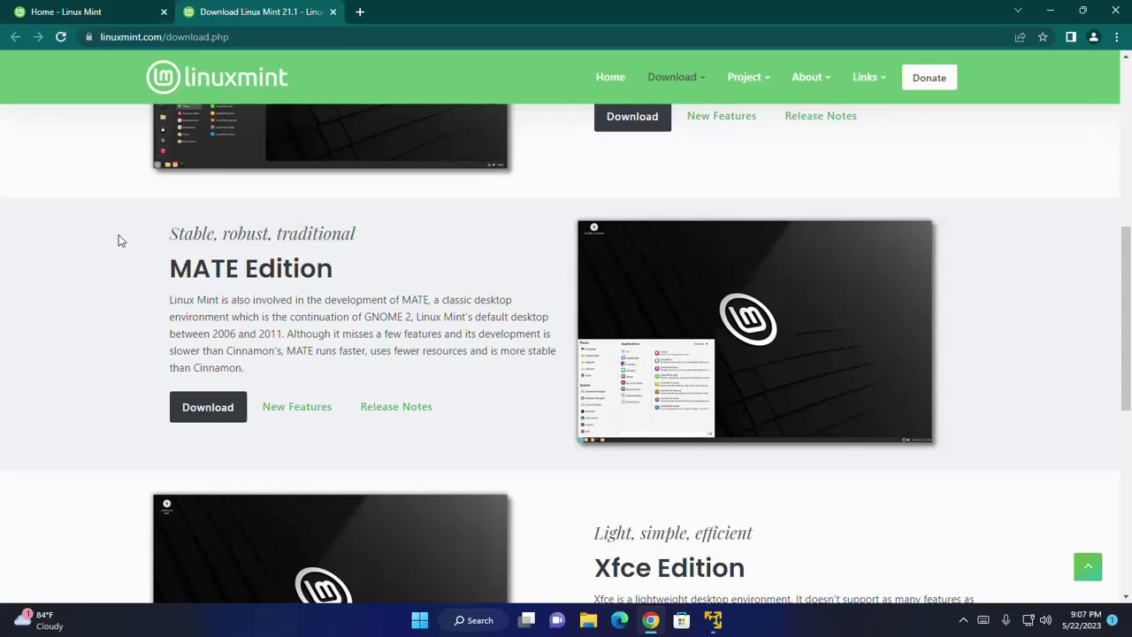
middle_click(202, 409)
Download linuxmint-21.1-mate-64bit.iso from the James Madison University mirror.
left_click(389, 7)
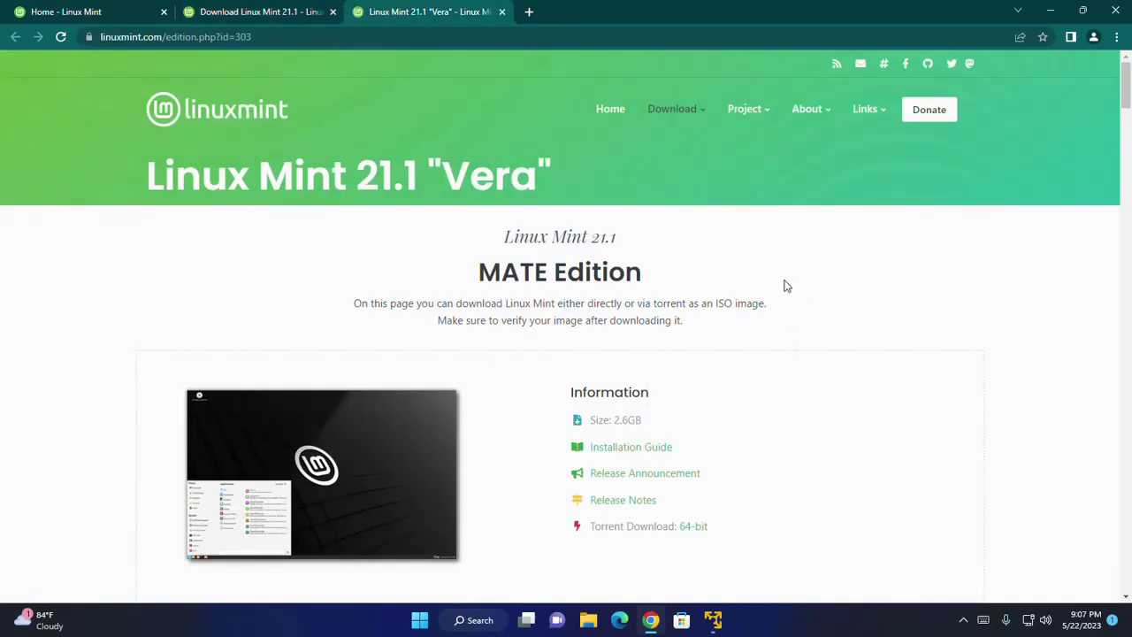
scroll(784, 280, "down", 12)
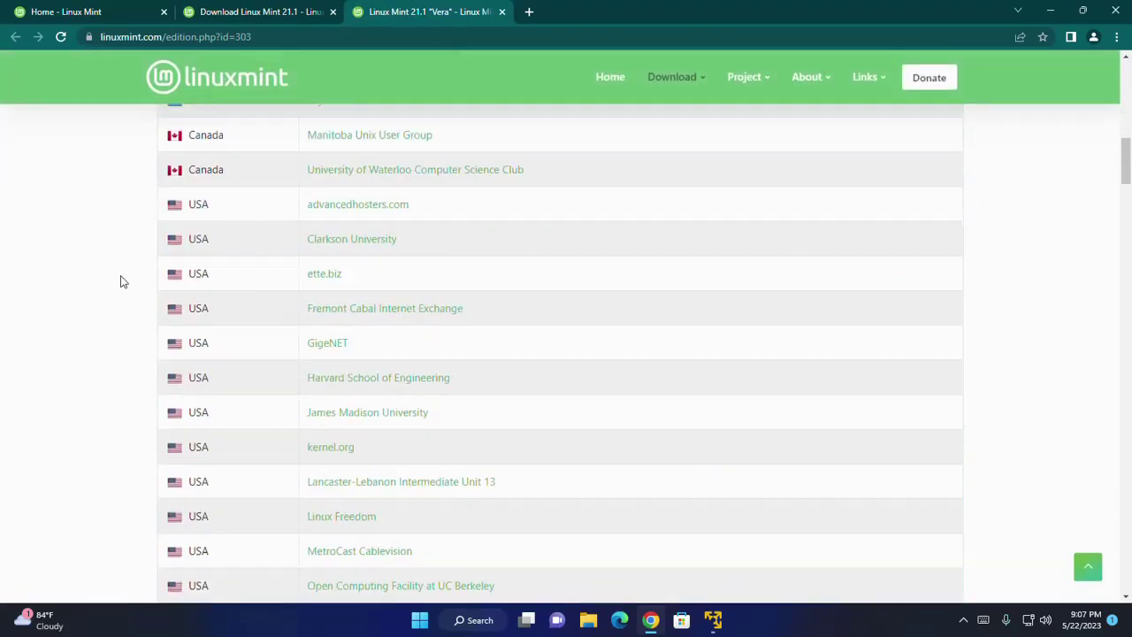
scroll(474, 240, "up", 3)
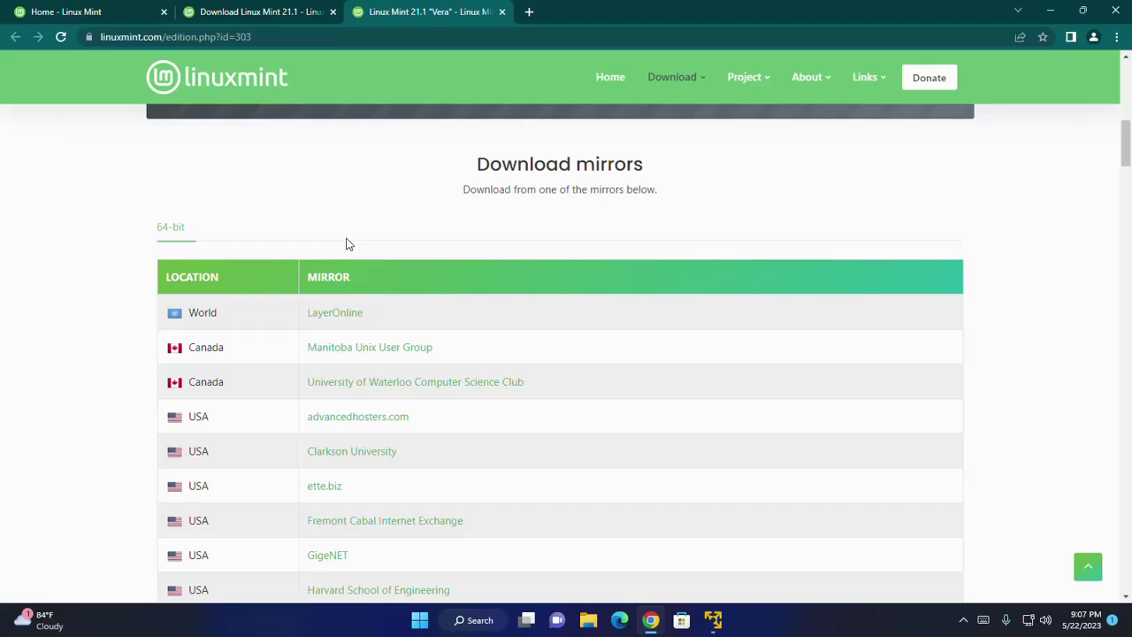
scroll(239, 414, "down", 5)
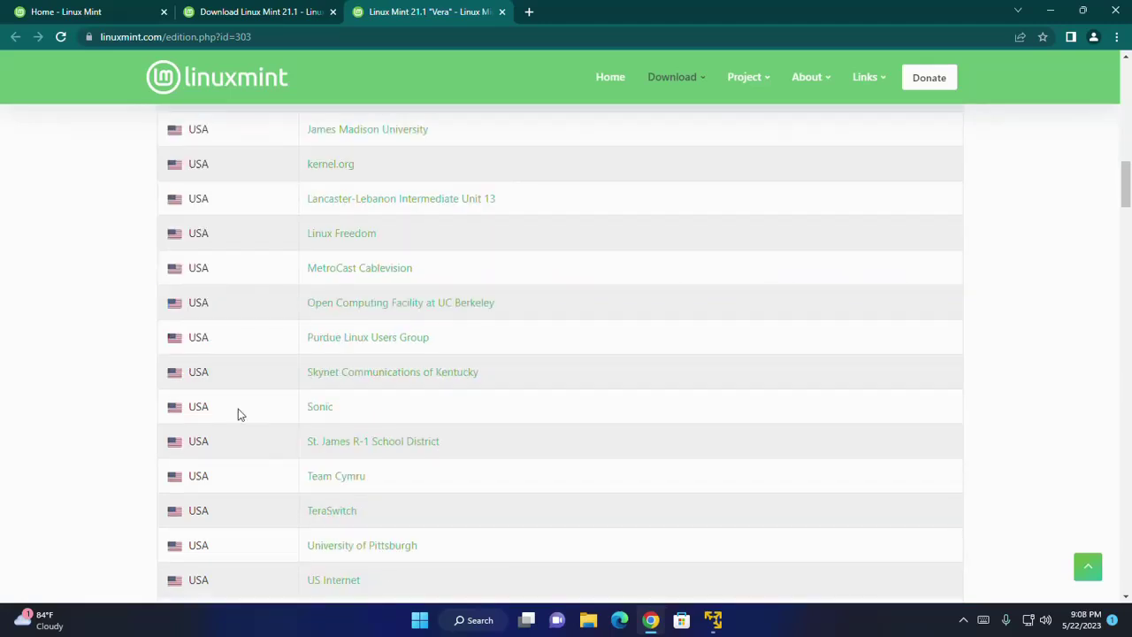
left_click(334, 140)
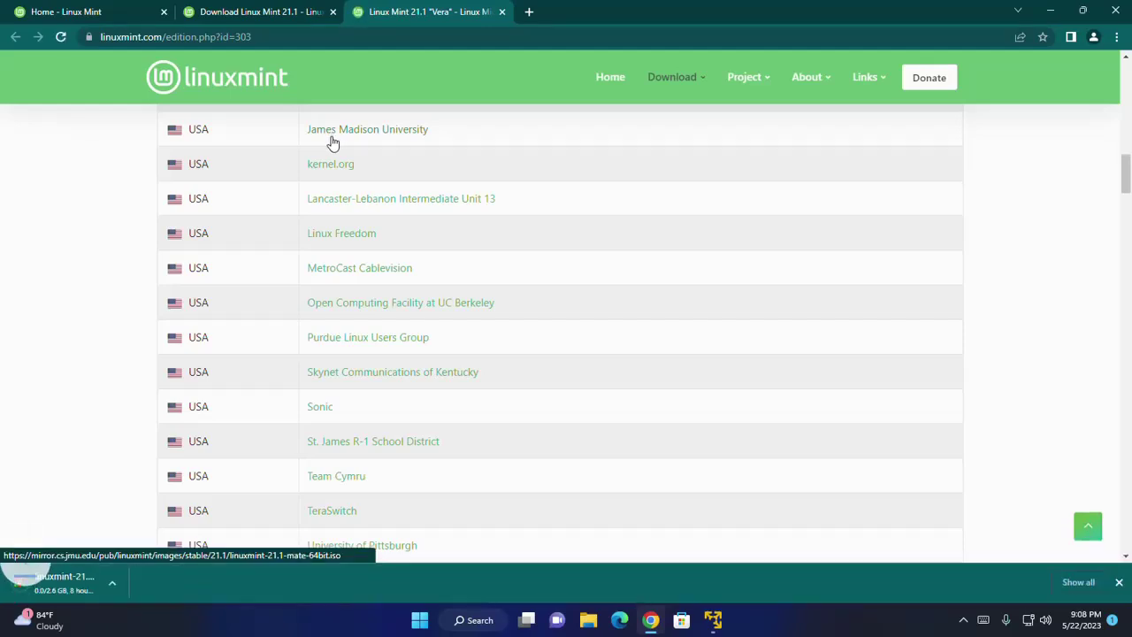
Close both download tabs, minimize Chrome, and bring up VMware Workstation 17 Player.
left_click(501, 12)
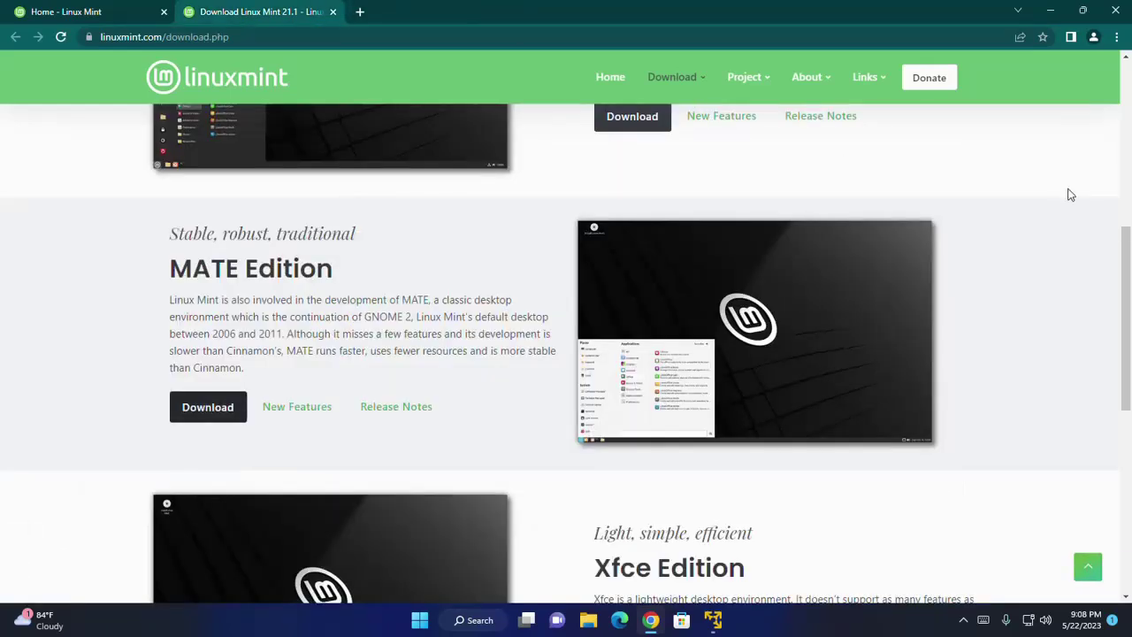
left_click(331, 12)
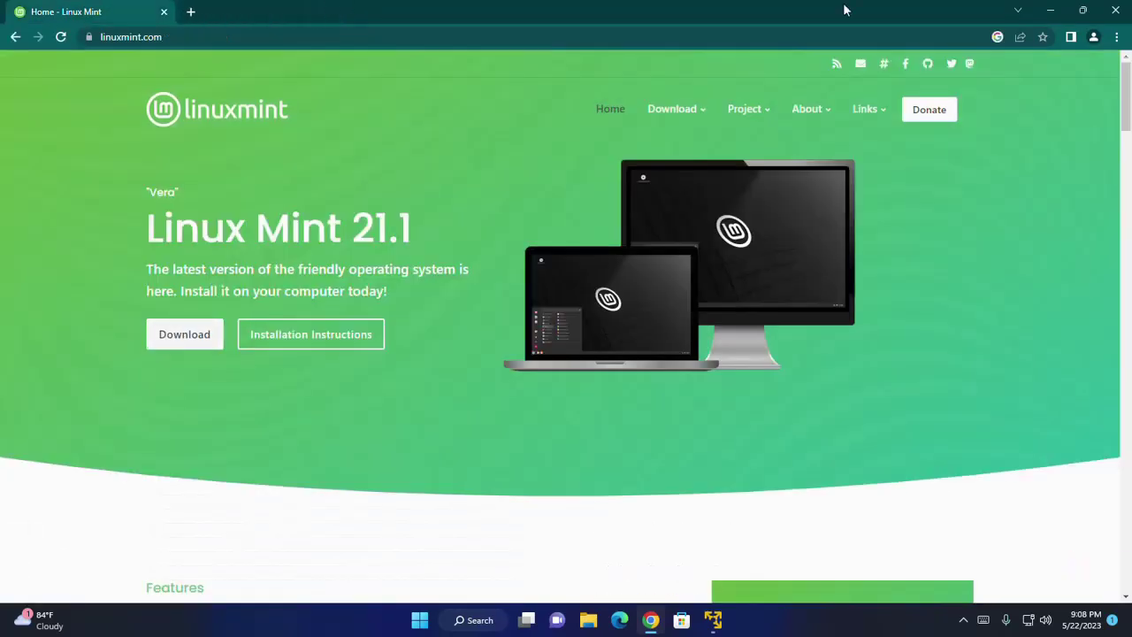
left_click(1053, 11)
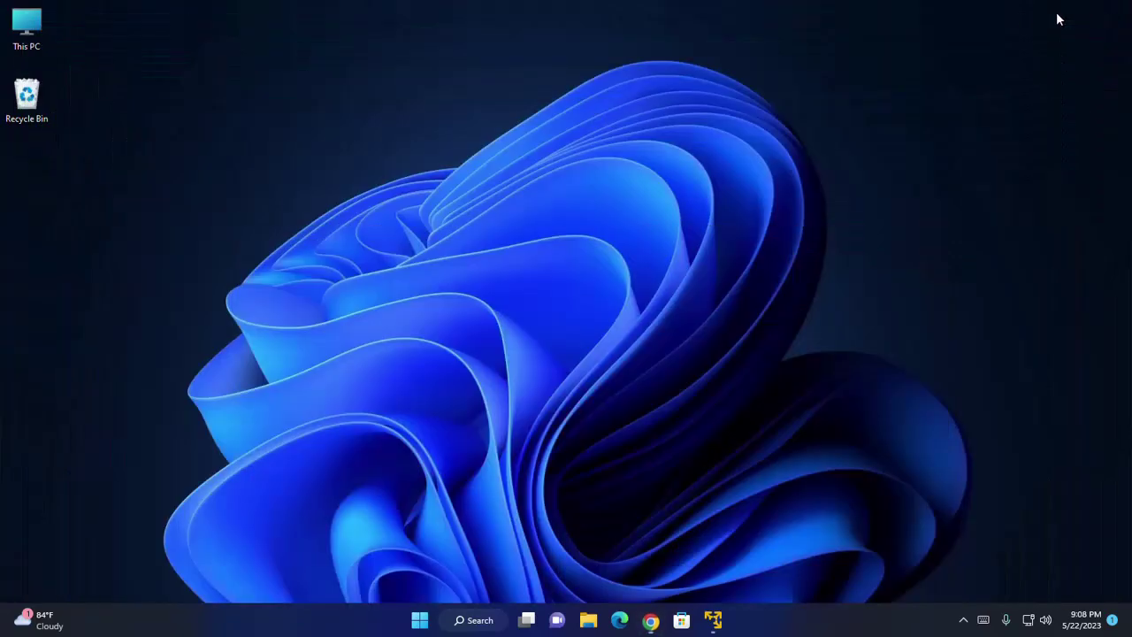
left_click(717, 616)
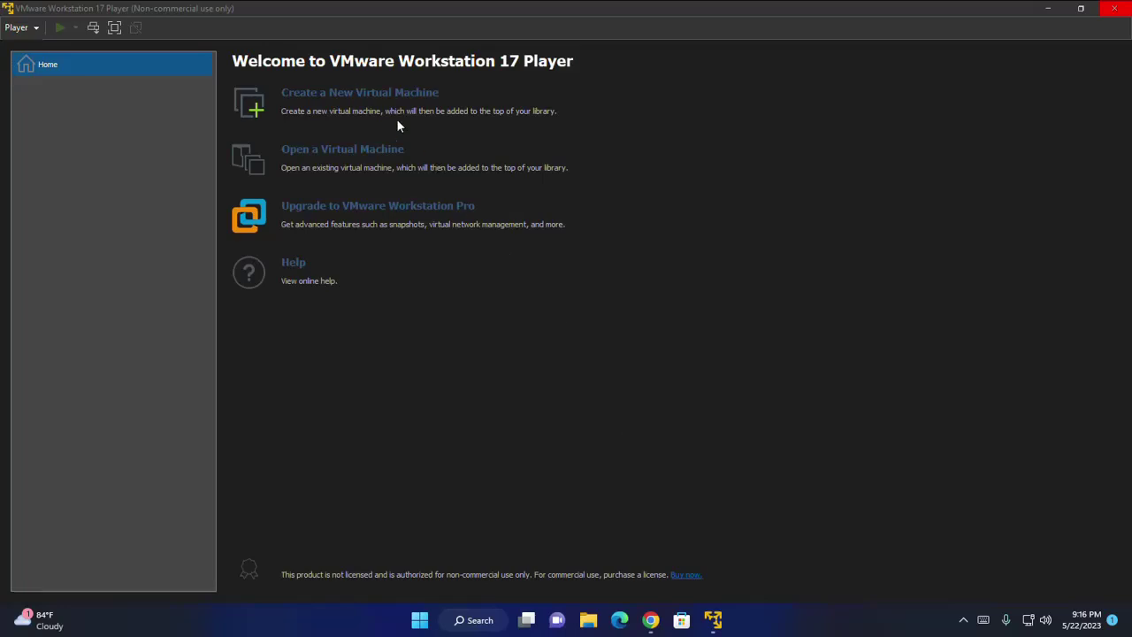
Start a new virtual machine using the linuxmint-21.1-mate-64bit.iso disc image from Downloads.
left_click(337, 97)
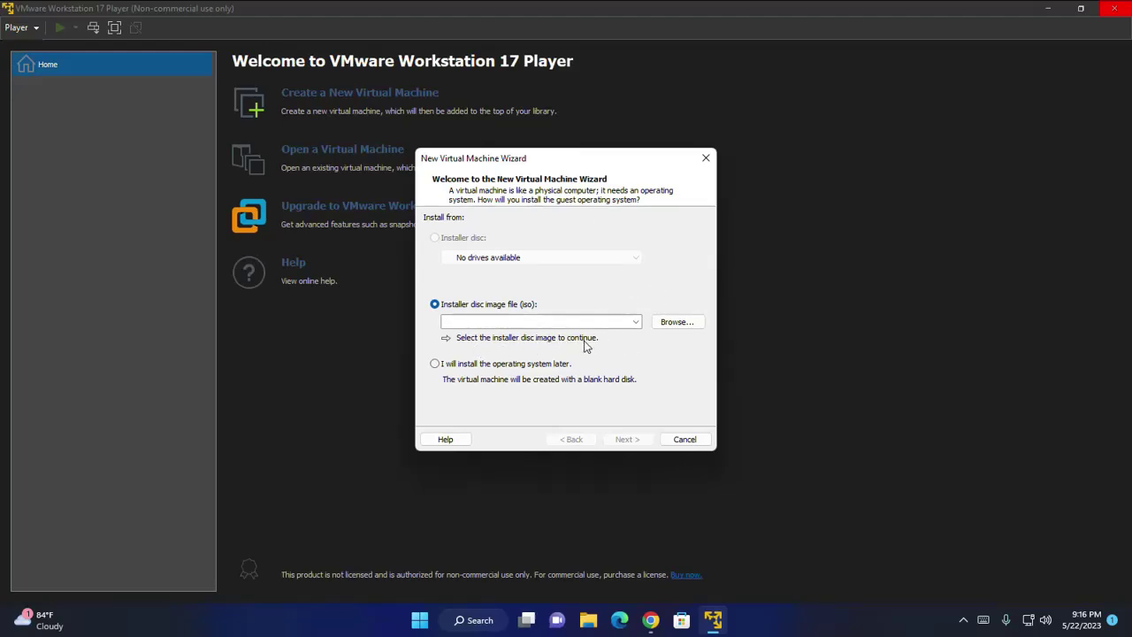
left_click(677, 322)
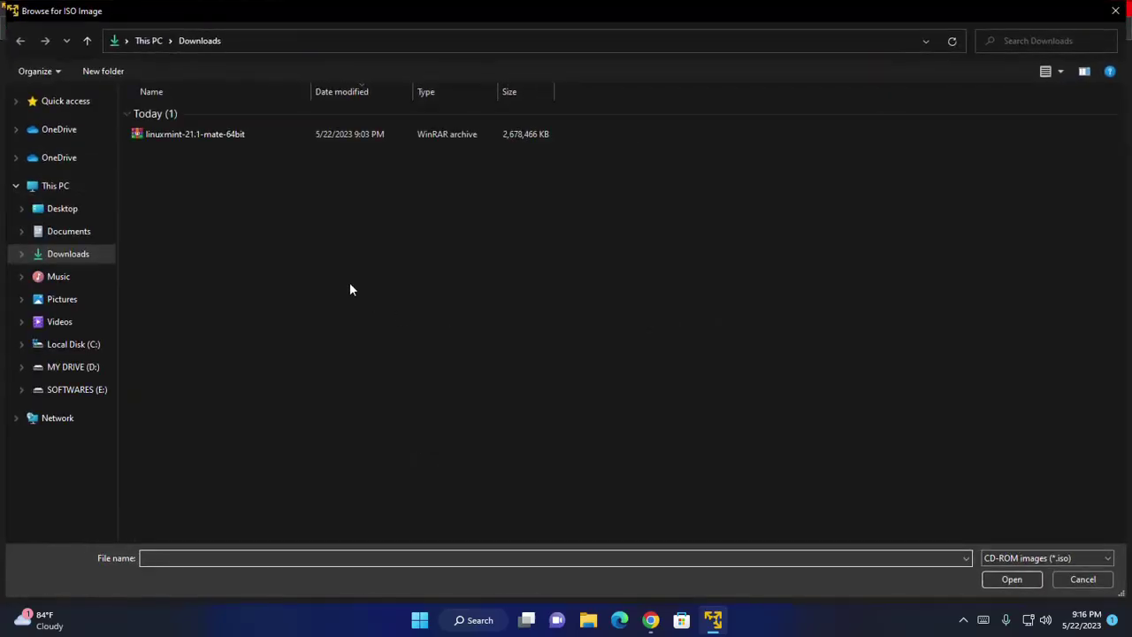
left_click(200, 138)
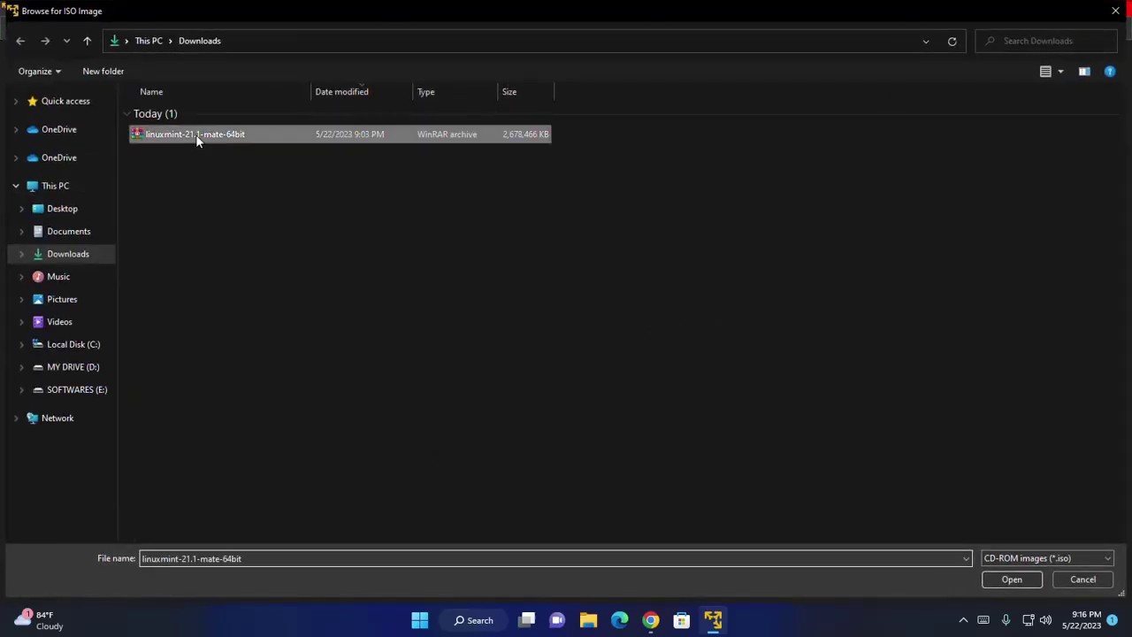
left_click(1012, 580)
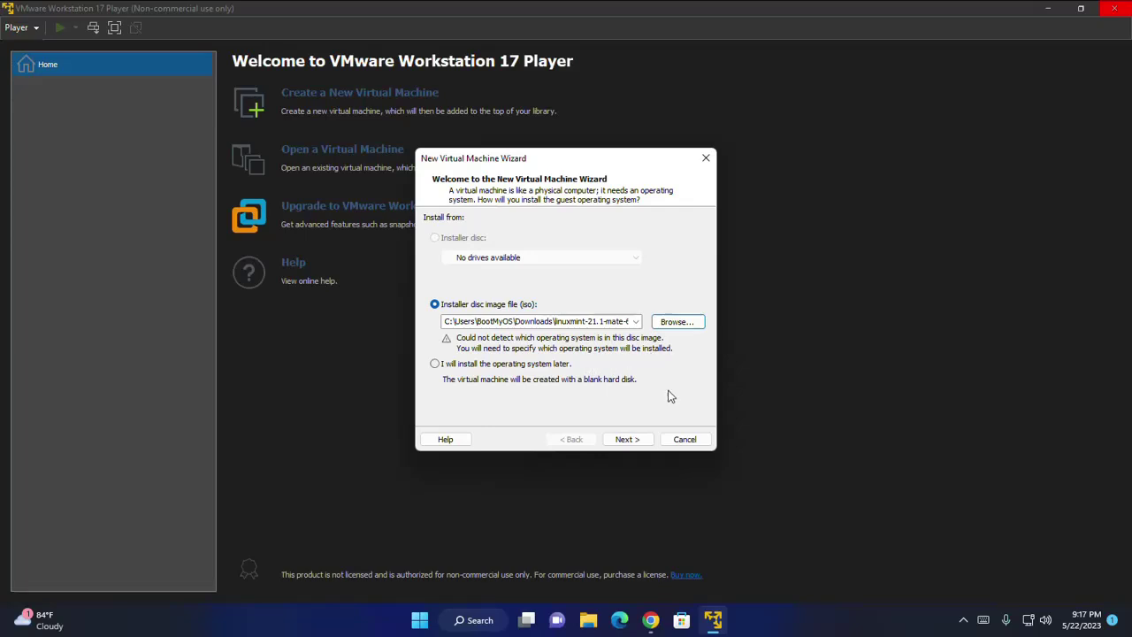
Set the guest operating system to Linux, version Other Linux 5.x kernel 64-bit.
left_click(629, 438)
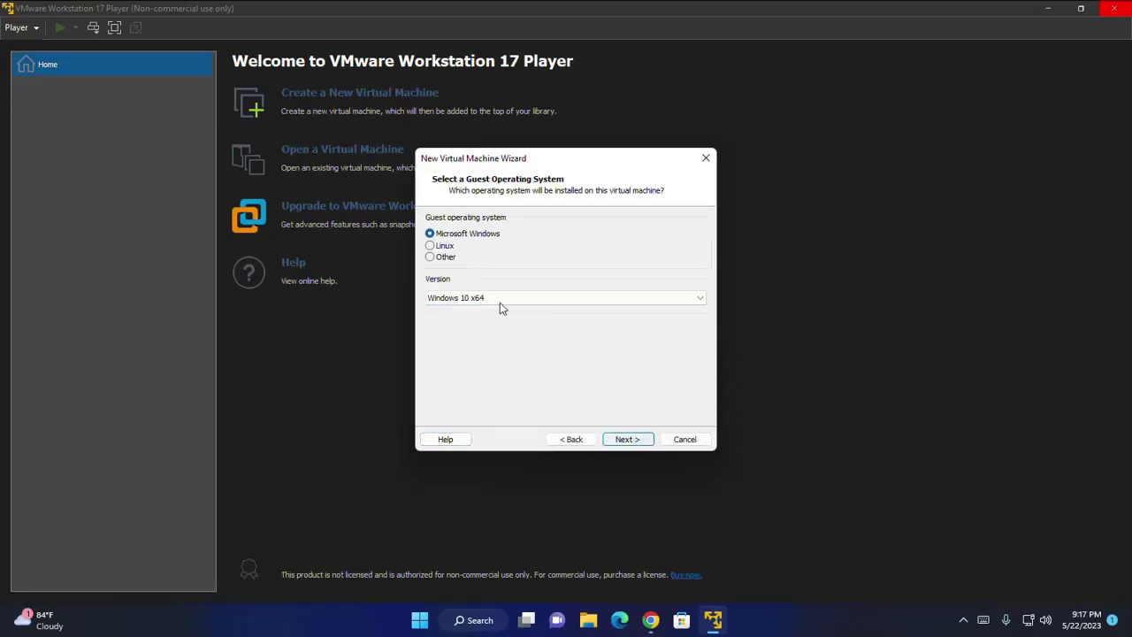
left_click(436, 248)
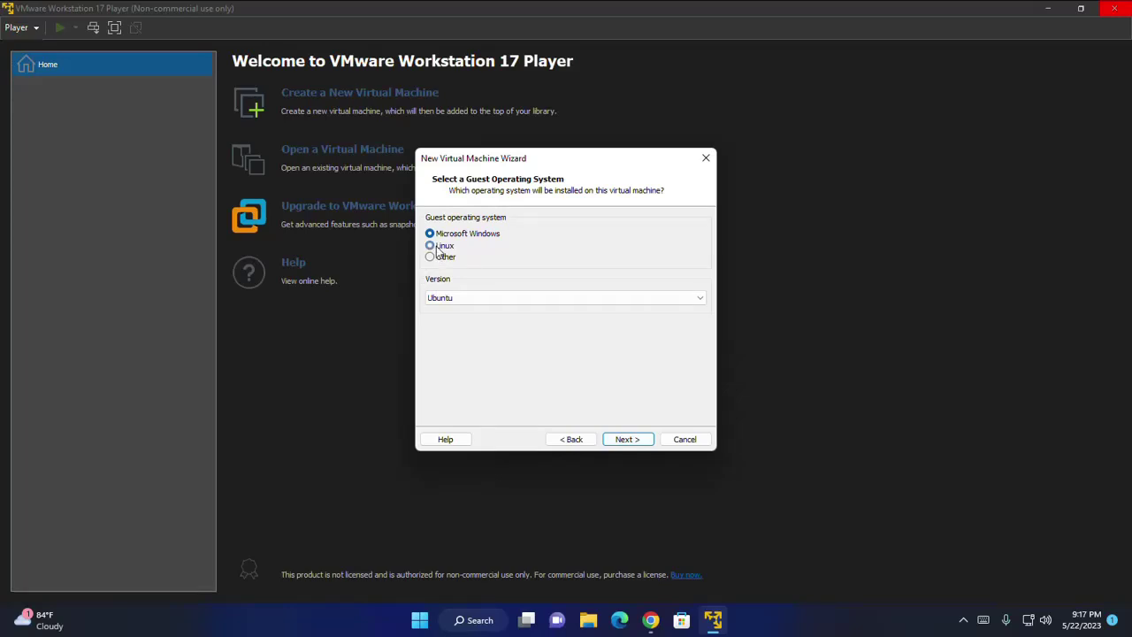
left_click(454, 301)
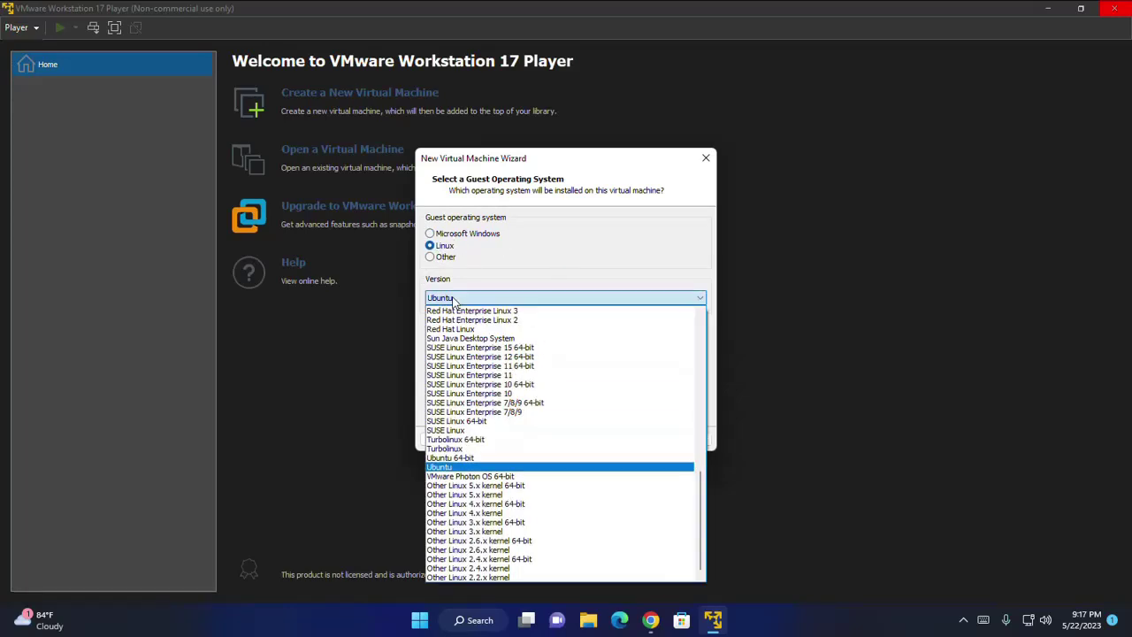
left_click(493, 486)
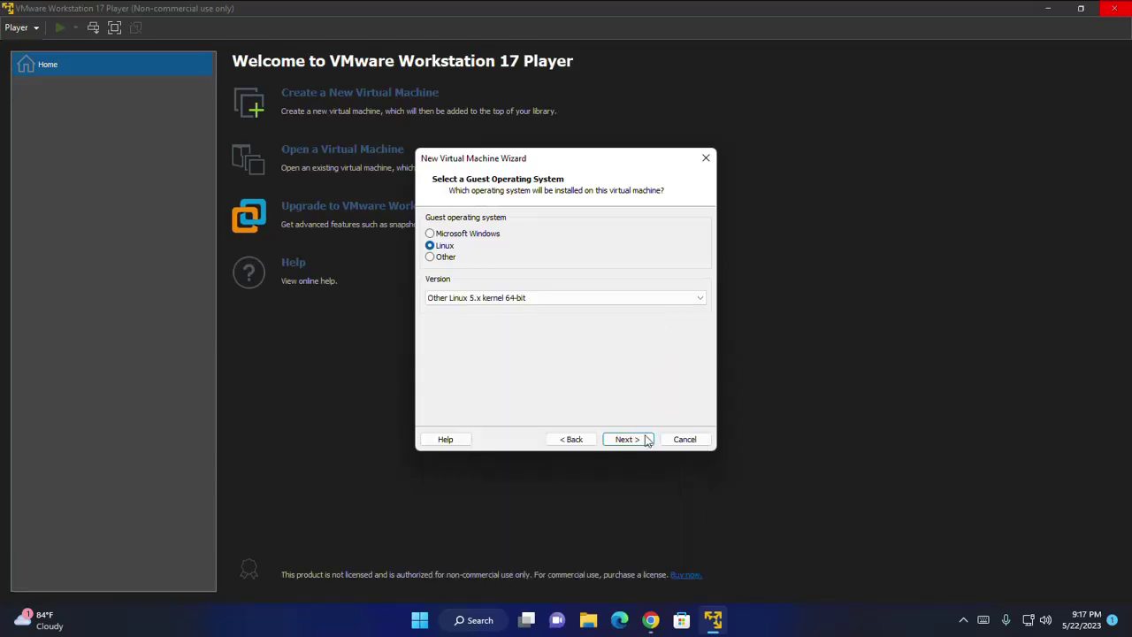
left_click(639, 441)
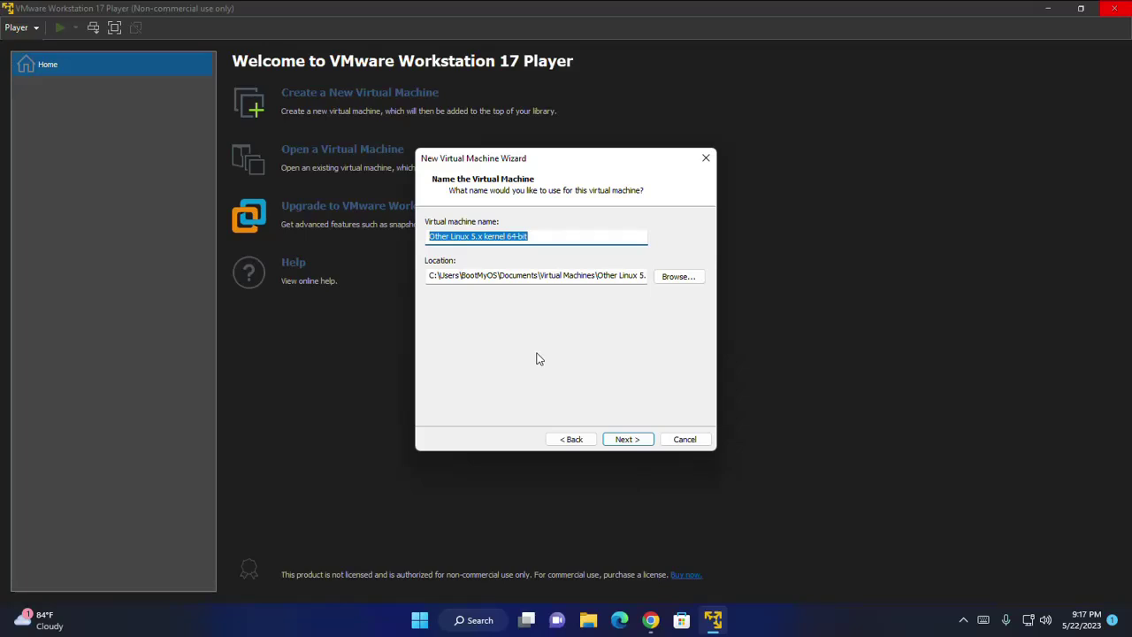
Replace the default virtual machine name with 'Linux Mint 21.1'.
left_click(536, 235)
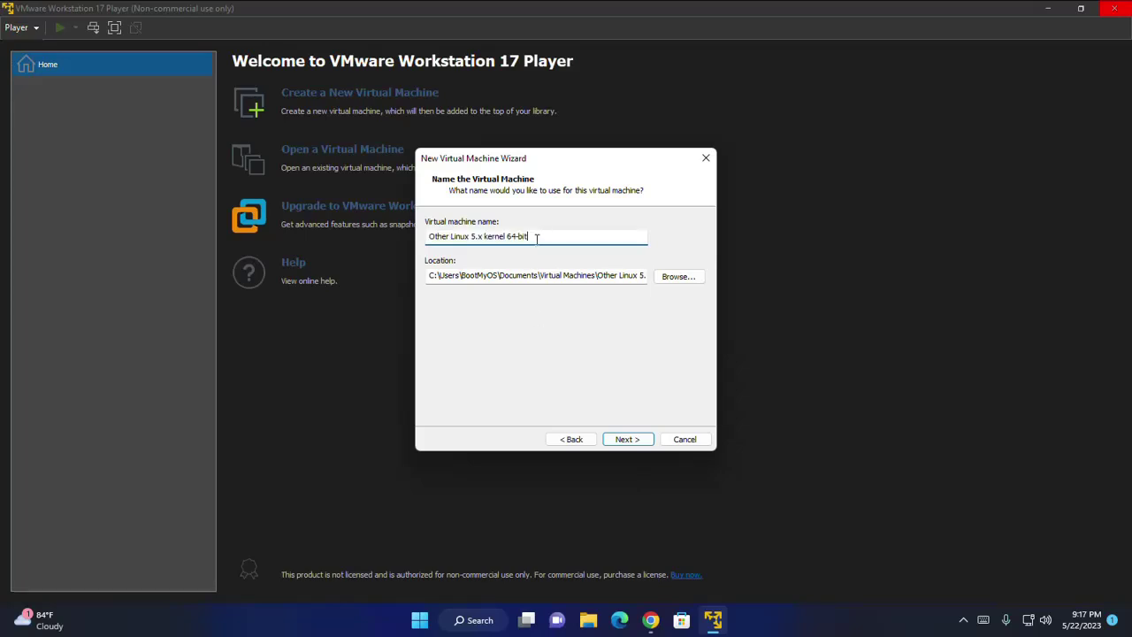
left_click_drag(528, 237, 428, 244)
type("L")
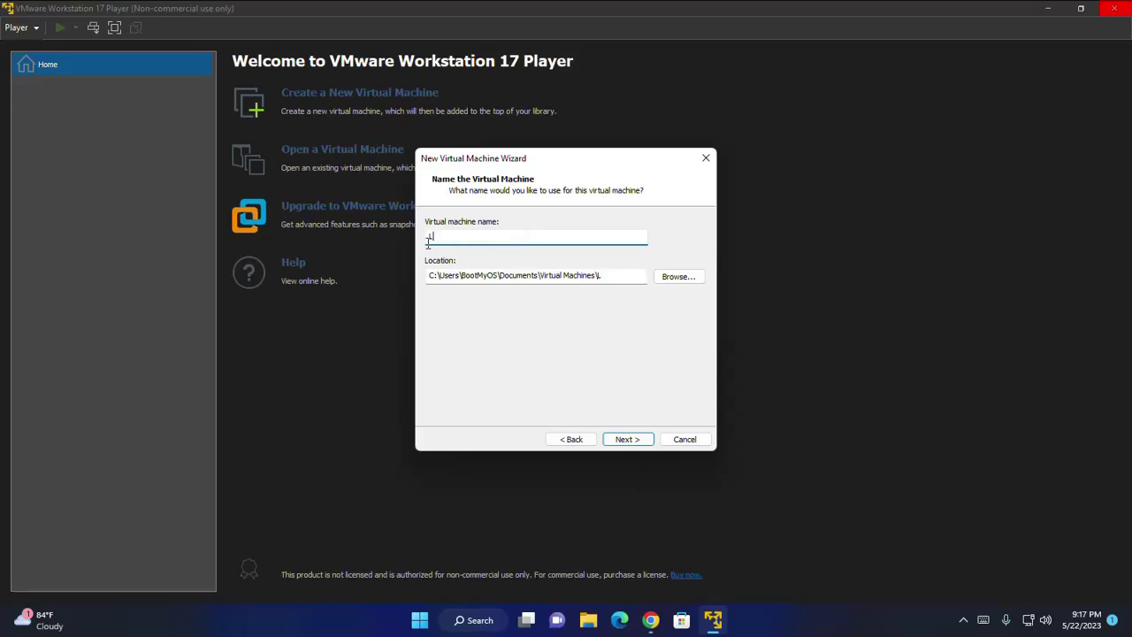
type("inux Mint 21.1")
left_click(630, 440)
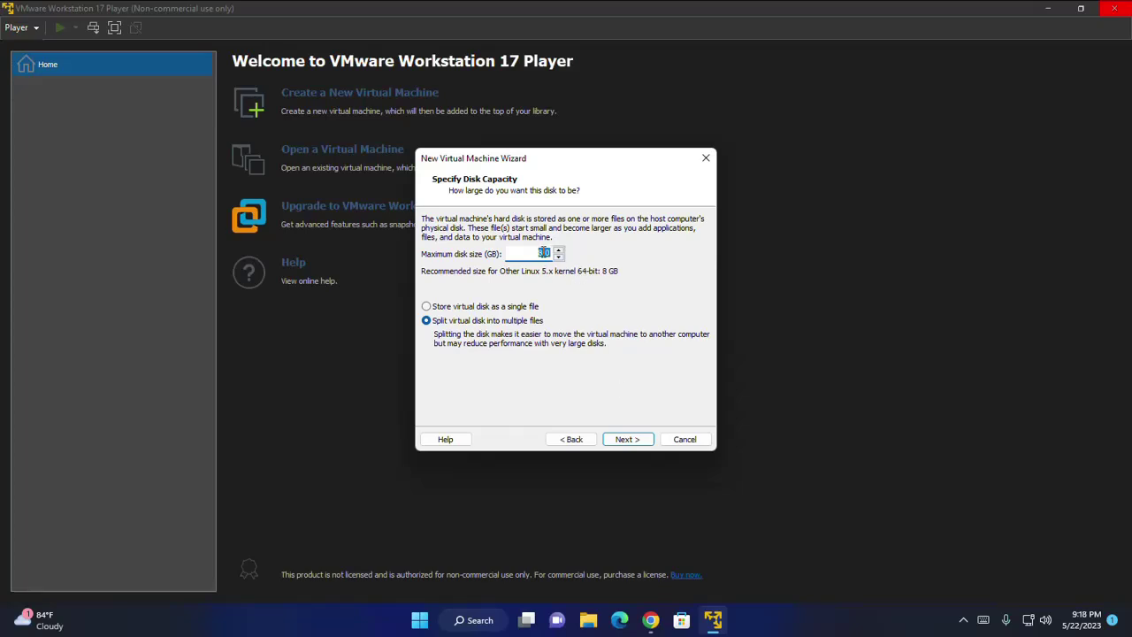
Change the maximum disk size from 8.0 to 30 GB.
left_click(543, 253)
Customize the hardware to 4096 MB of memory and check the processor settings.
left_click(628, 440)
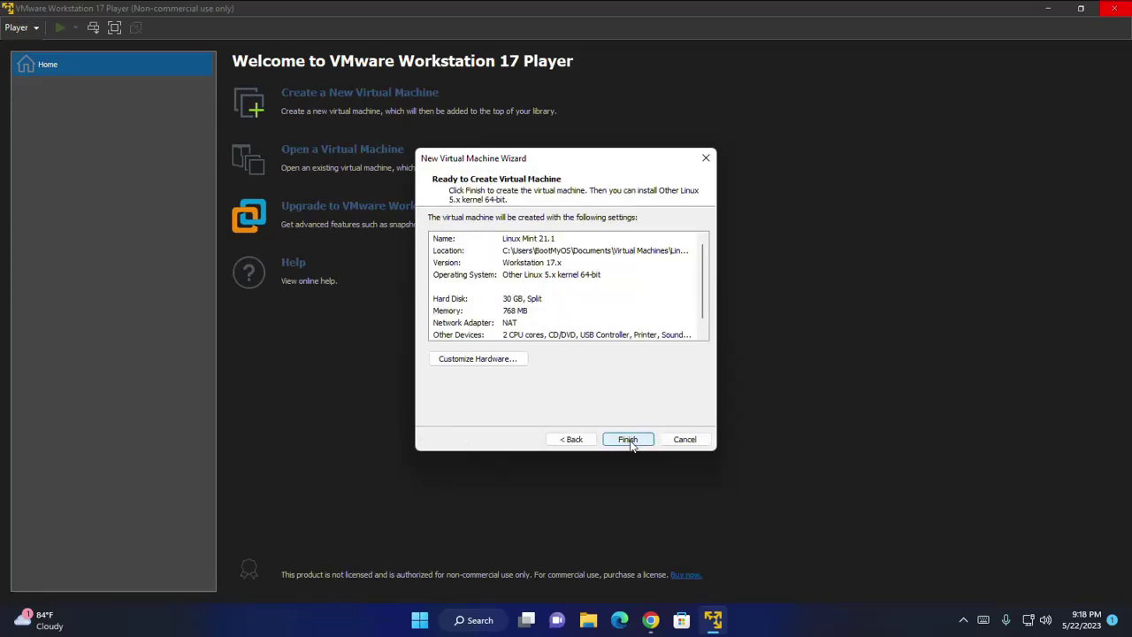
left_click(476, 361)
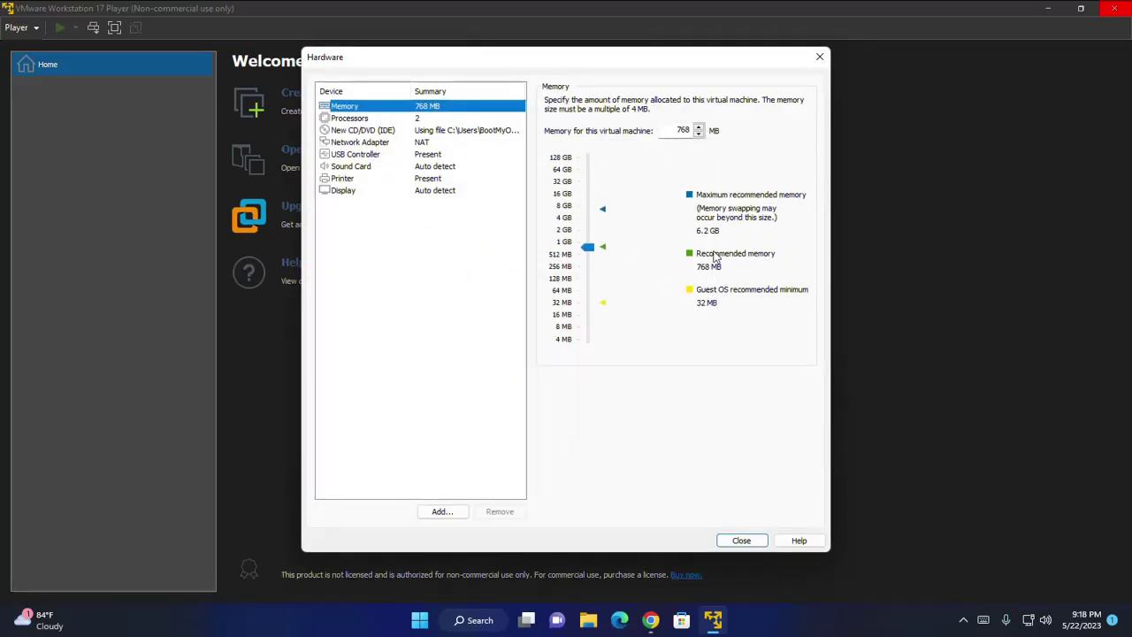
double_click(682, 130)
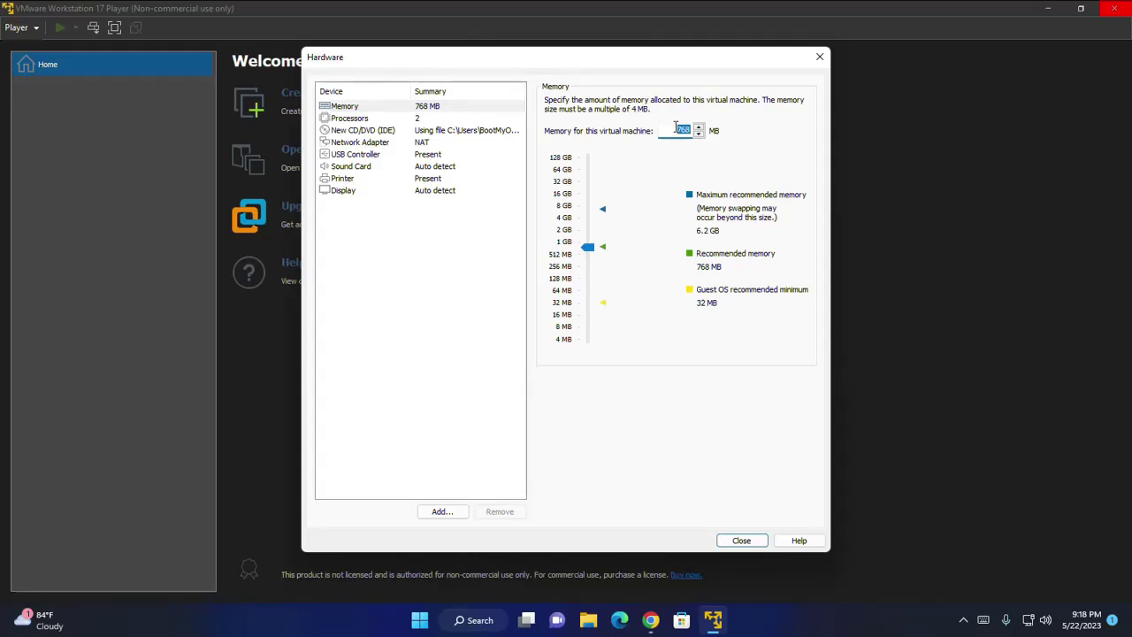
type("4096")
left_click(354, 119)
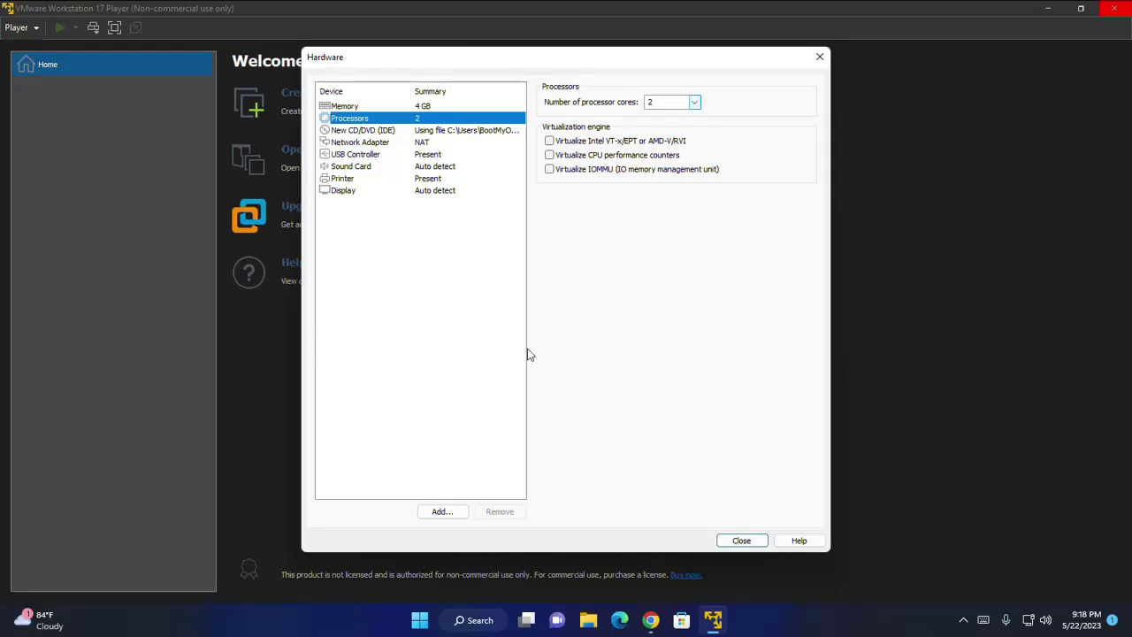
left_click(740, 541)
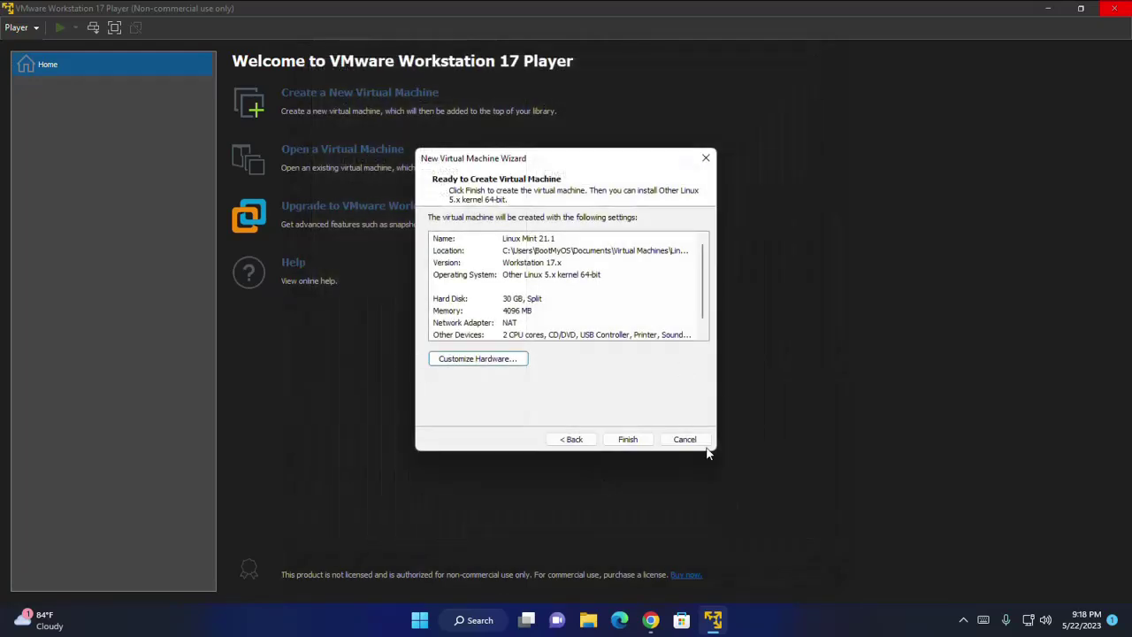
Finish the wizard to create and power on the Linux Mint 21.1 virtual machine.
left_click(629, 440)
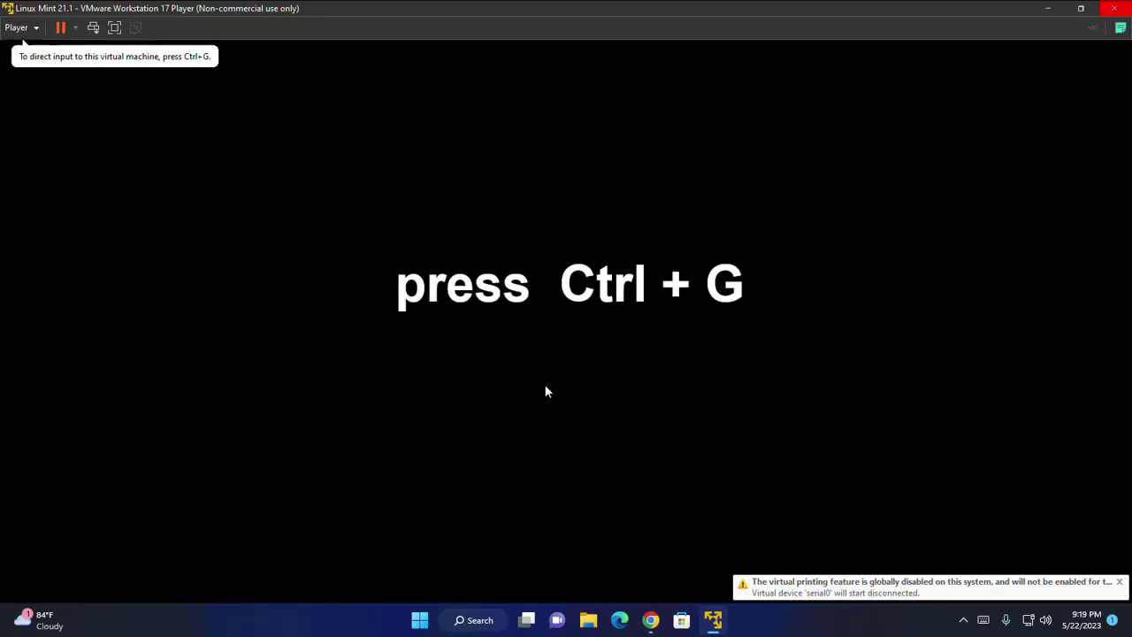
Grab keyboard input with Ctrl+G and let the default GRUB entry boot the live desktop.
key("ctrl+g")
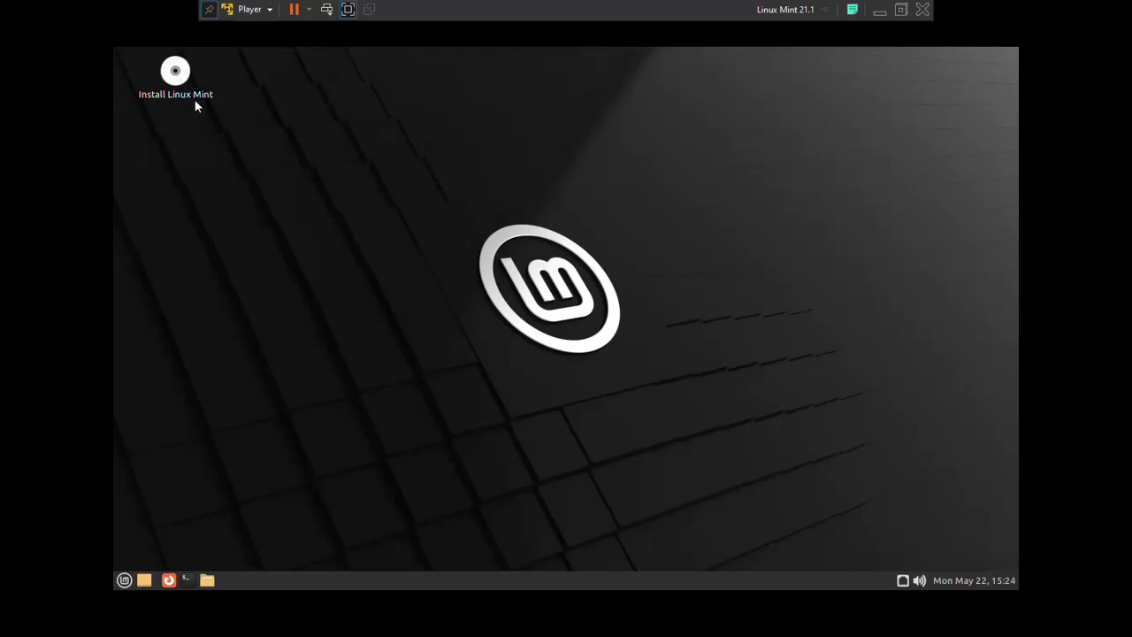
Launch the installer, keep English and the English (US) layout, and skip multimedia codecs.
left_click(175, 72)
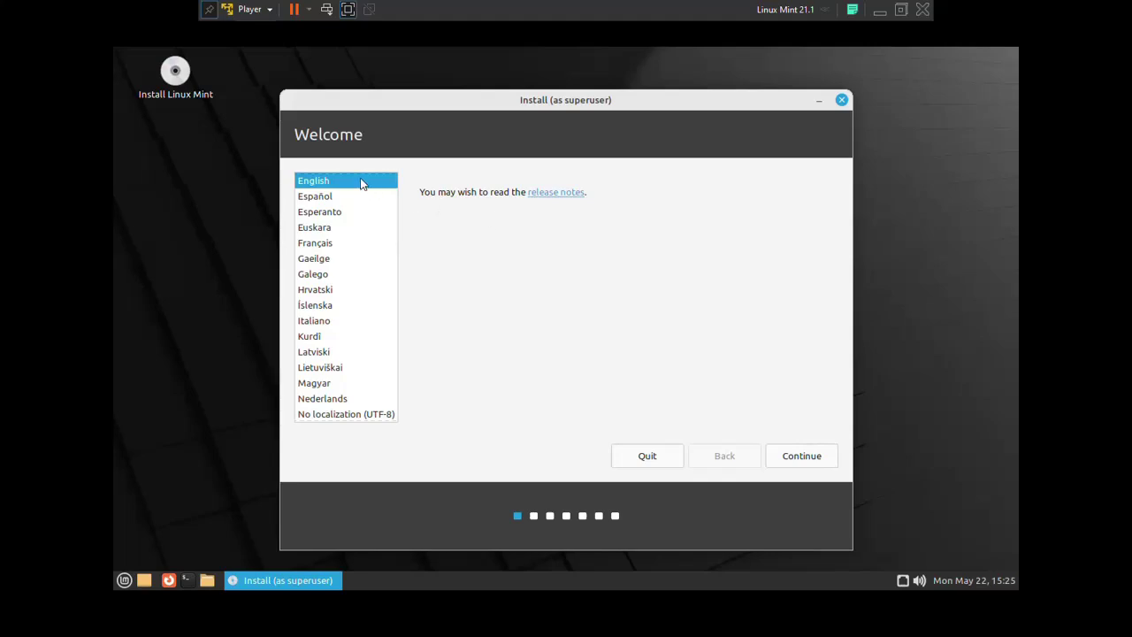
left_click(805, 457)
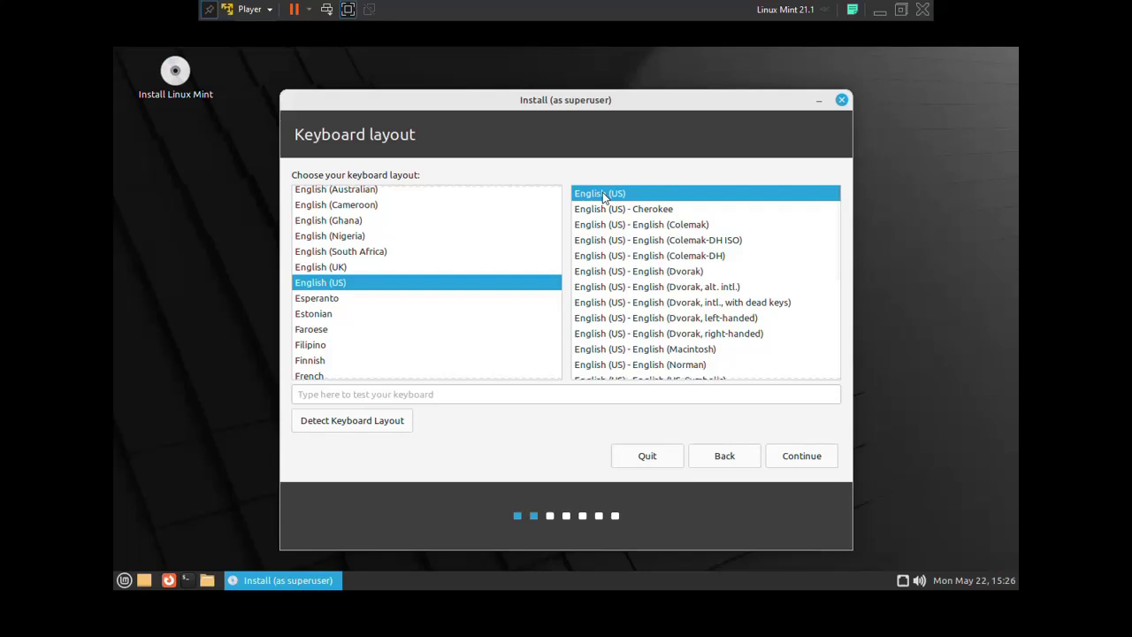
left_click(814, 460)
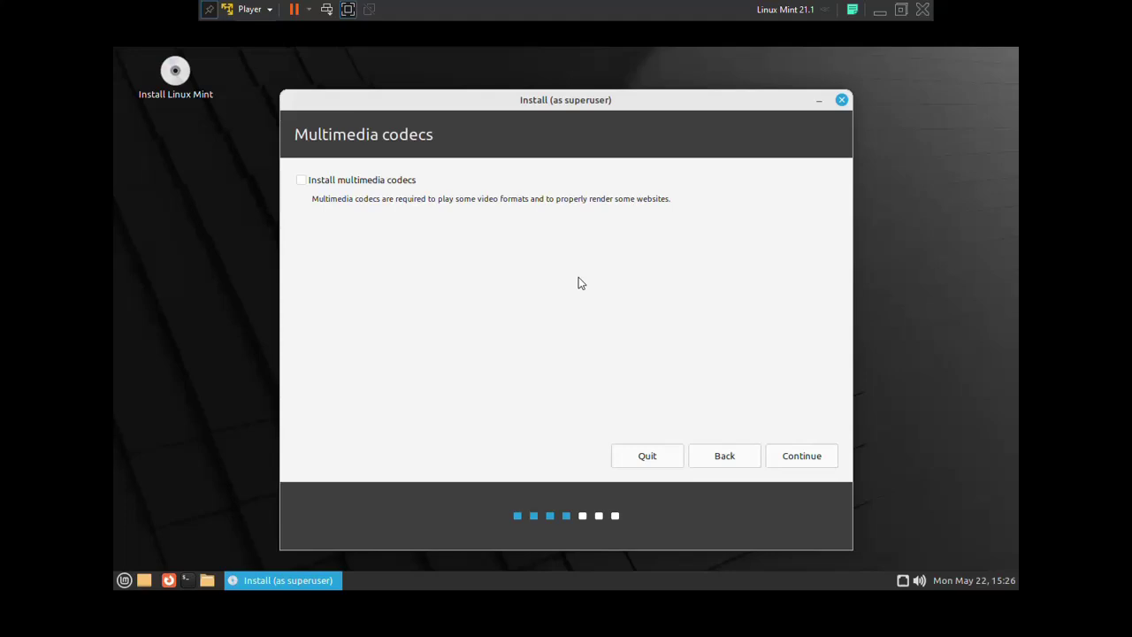
left_click(904, 581)
left_click(301, 181)
left_click(804, 462)
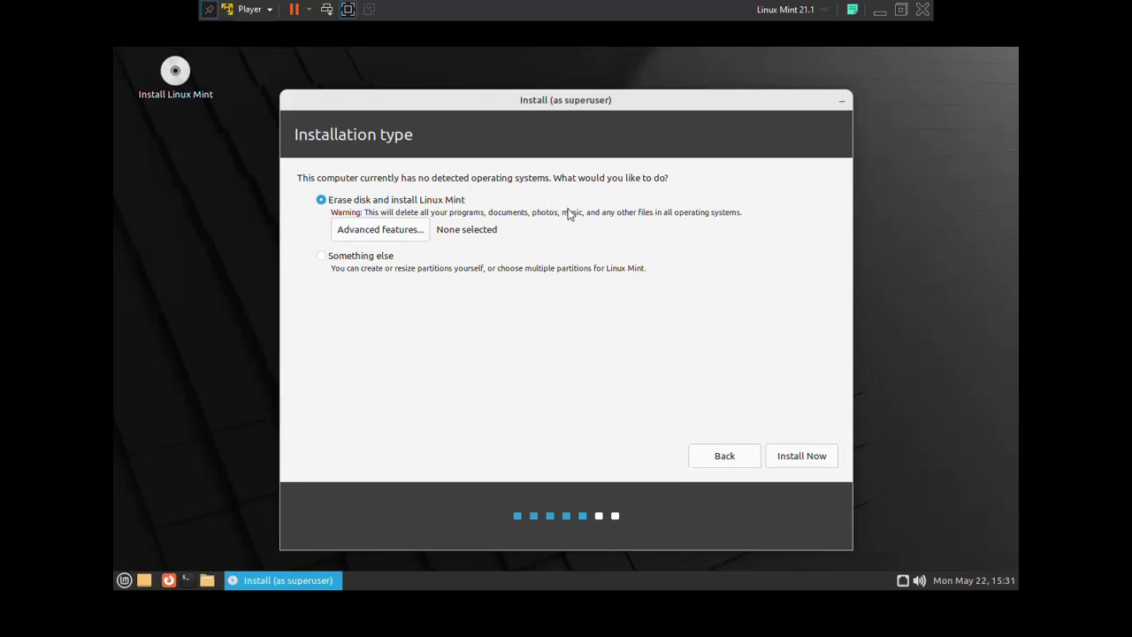
Install on the erased disk, confirm the partition changes, and keep New York as the location.
left_click(798, 461)
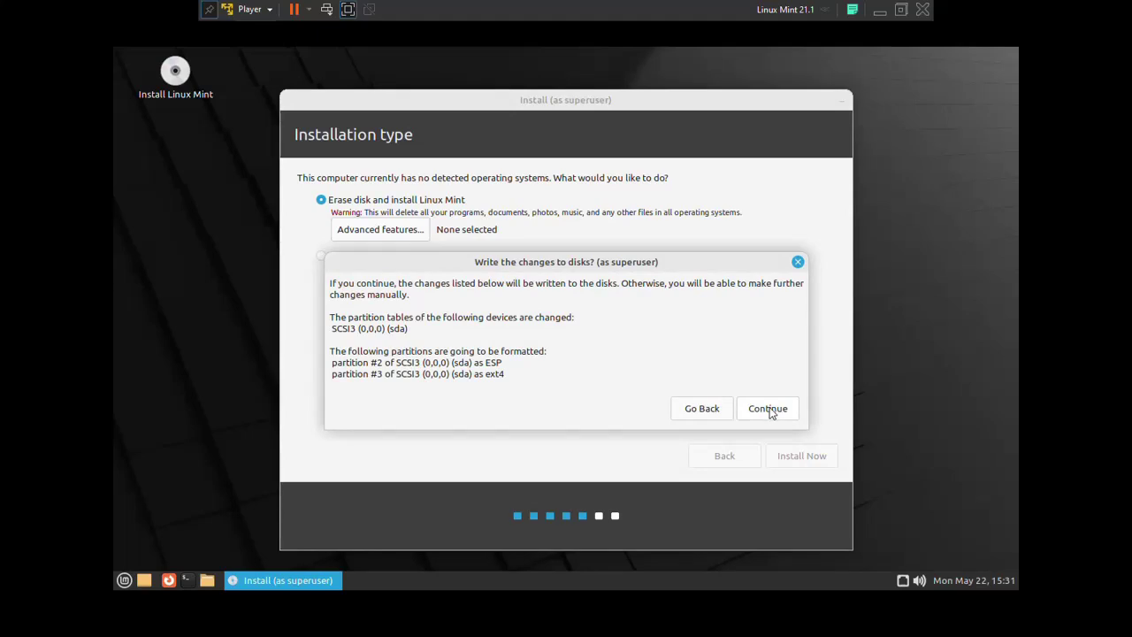
left_click(768, 408)
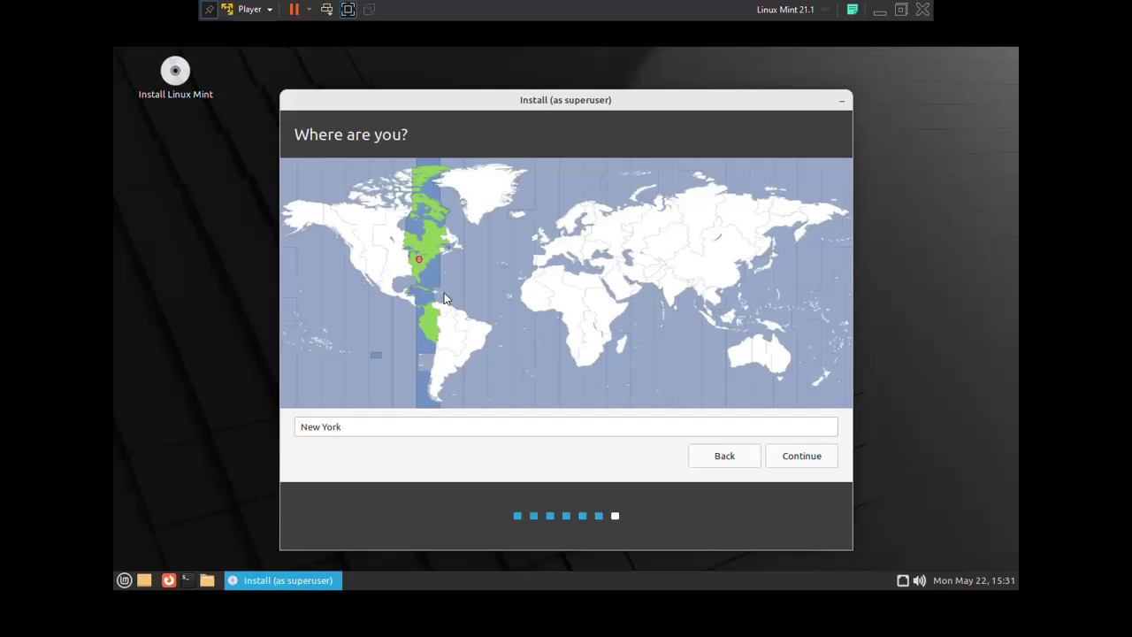
left_click(399, 260)
left_click(419, 260)
left_click(799, 456)
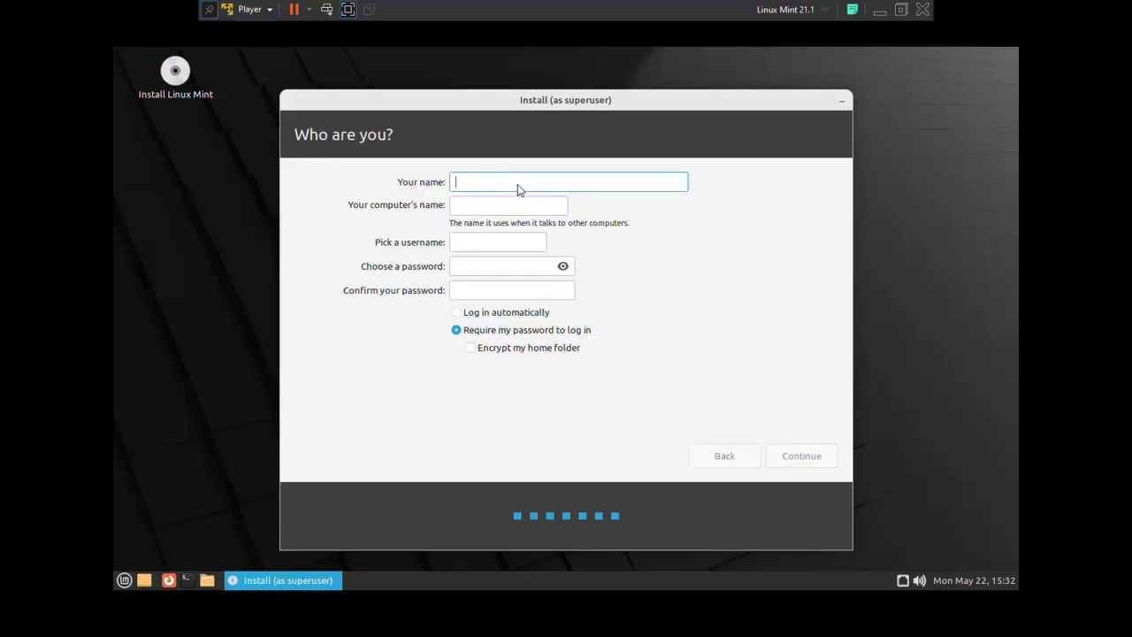
Enter the user's full name, set computer name to my-virtual-machine, and replace the auto-filled username.
type("MAHMUDUL ISLAM")
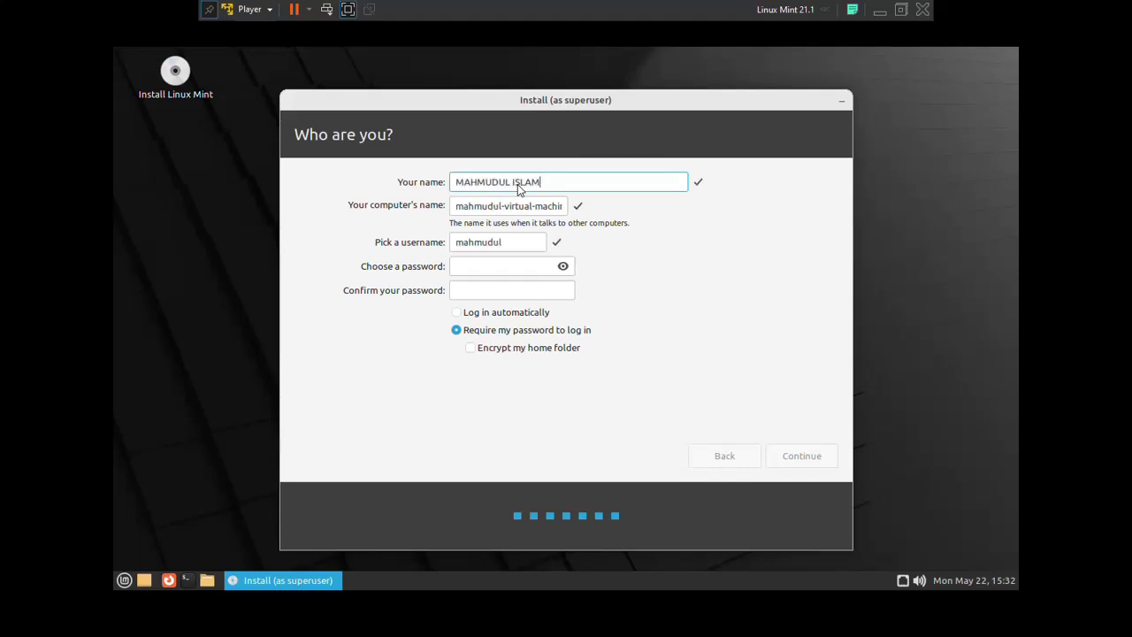
key("Tab")
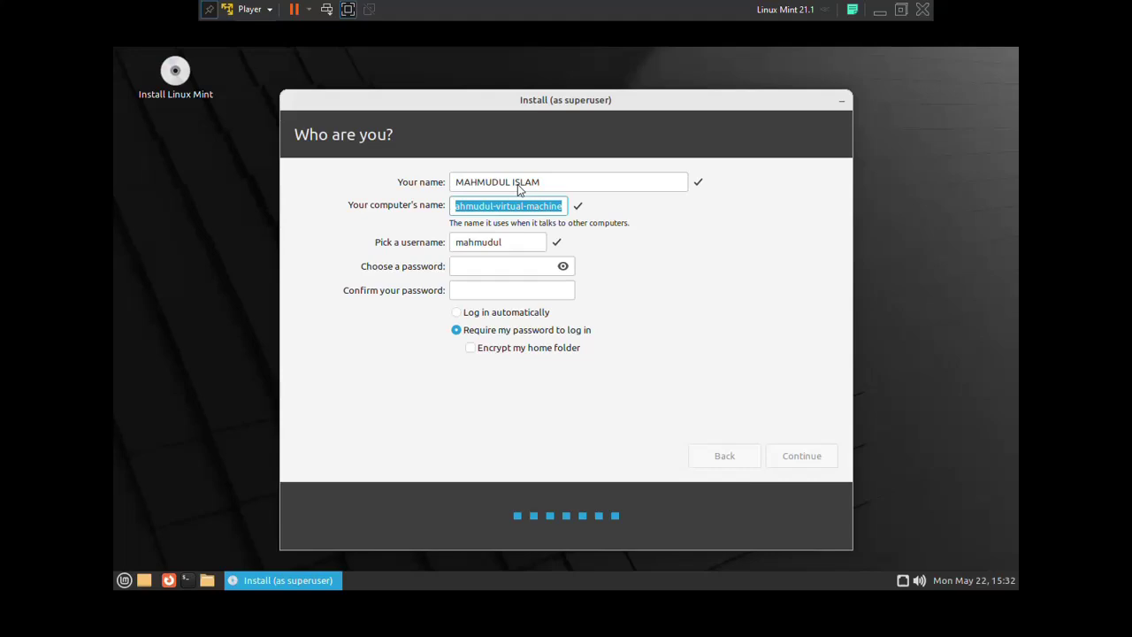
left_click(498, 206)
key("BackSpace")
key("BackSpace")
key("BackSpace")
key("BackSpace")
key("BackSpace")
key("BackSpace")
key("BackSpace")
key("BackSpace")
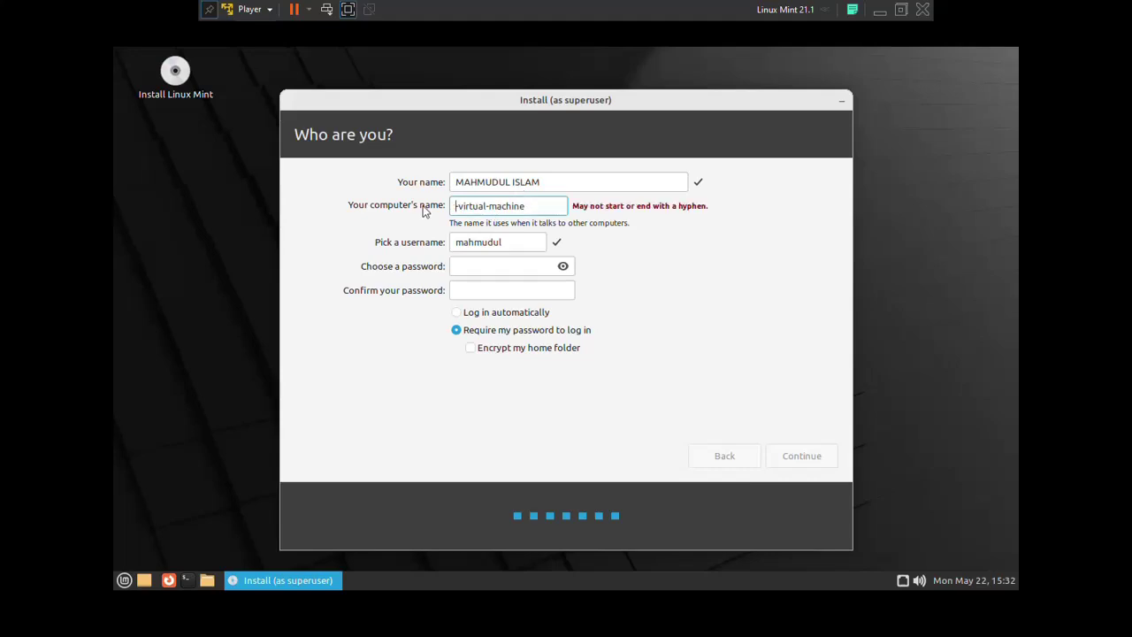
type("my")
left_click(515, 245)
left_click_drag(515, 245, 493, 245)
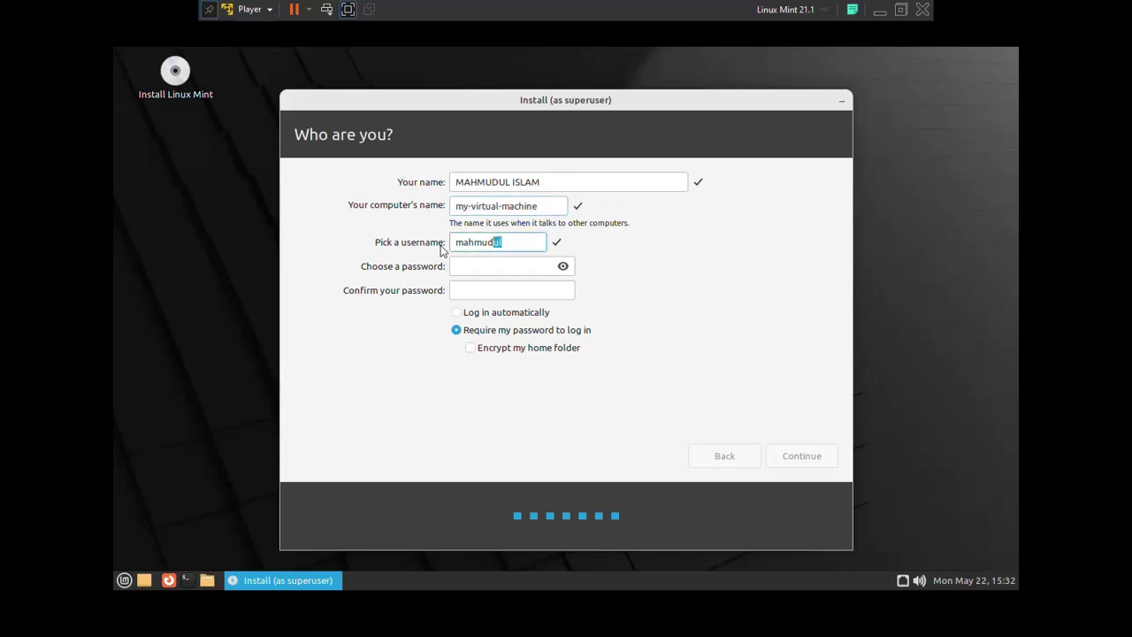
left_click_drag(441, 251, 425, 252)
type("bootmyos")
Enter and confirm the account password, then start the installation.
left_click(487, 268)
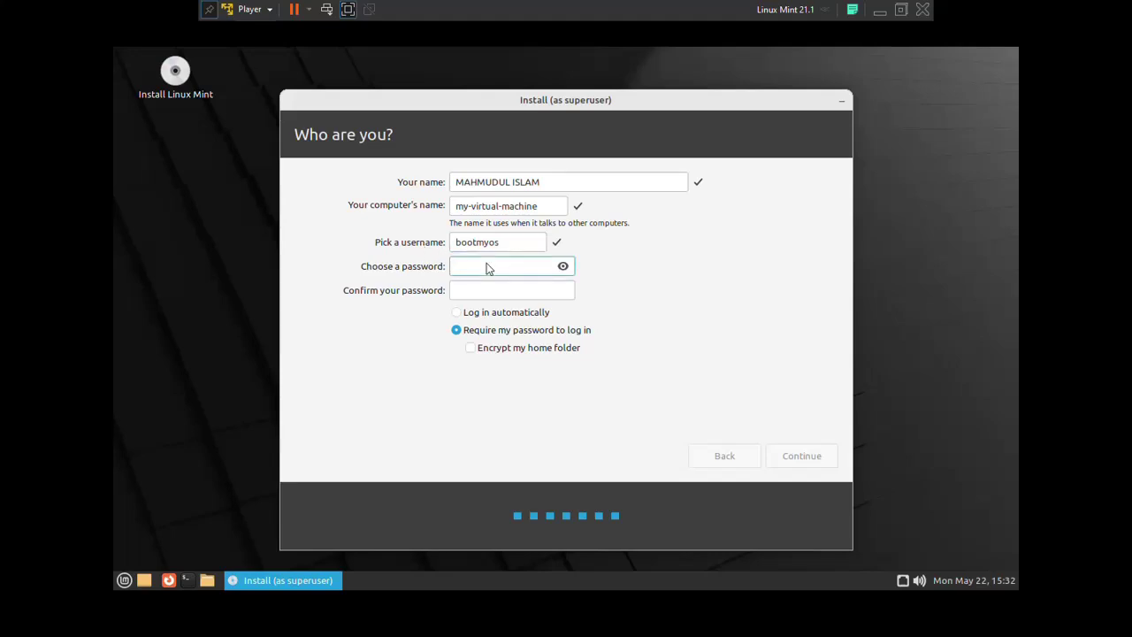
type("●●●●●●●●●")
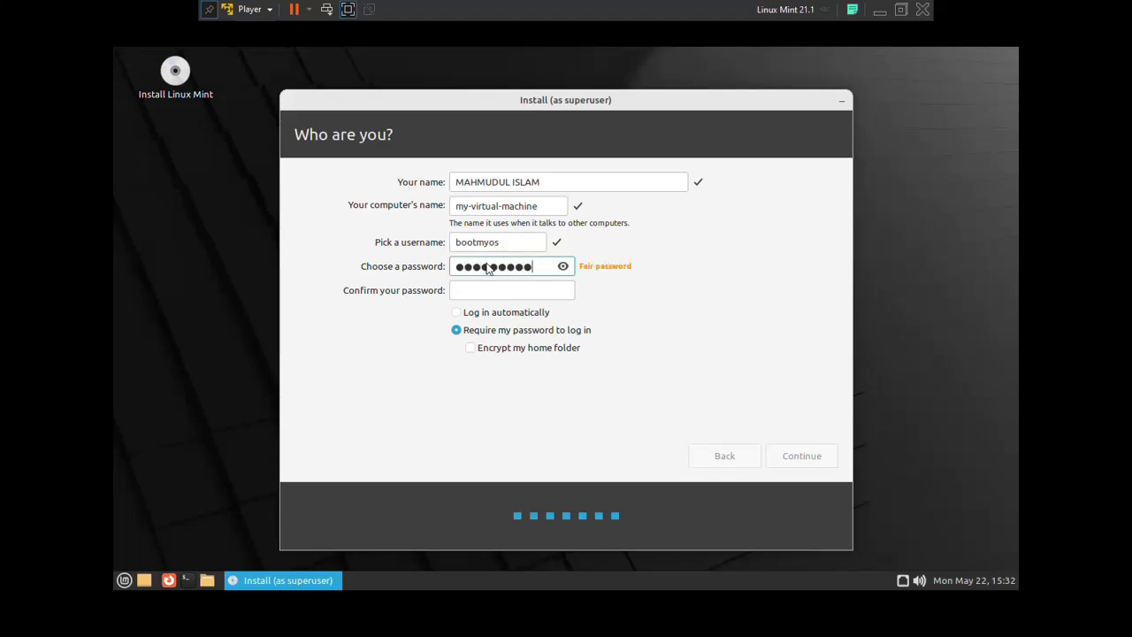
key("Tab")
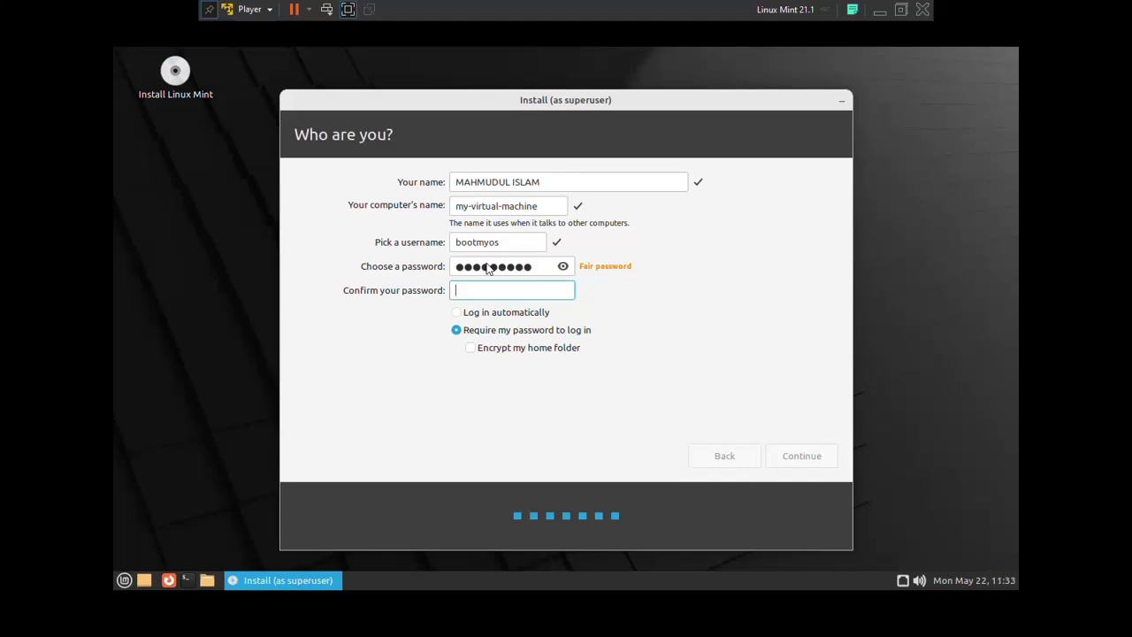
type("●●●●●●●●●●")
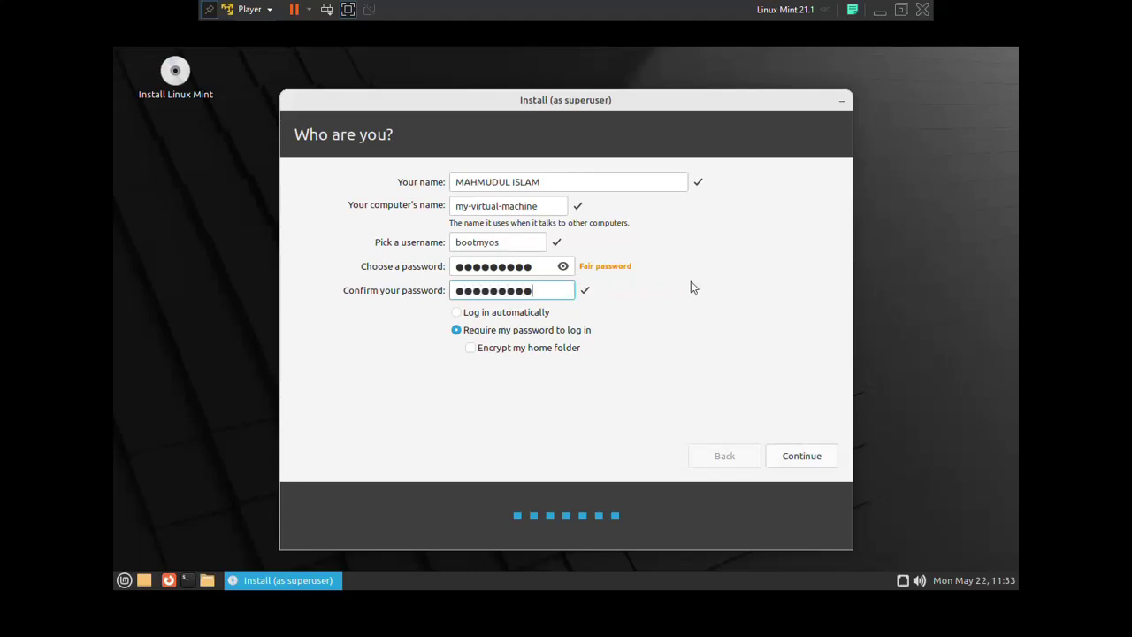
left_click(803, 460)
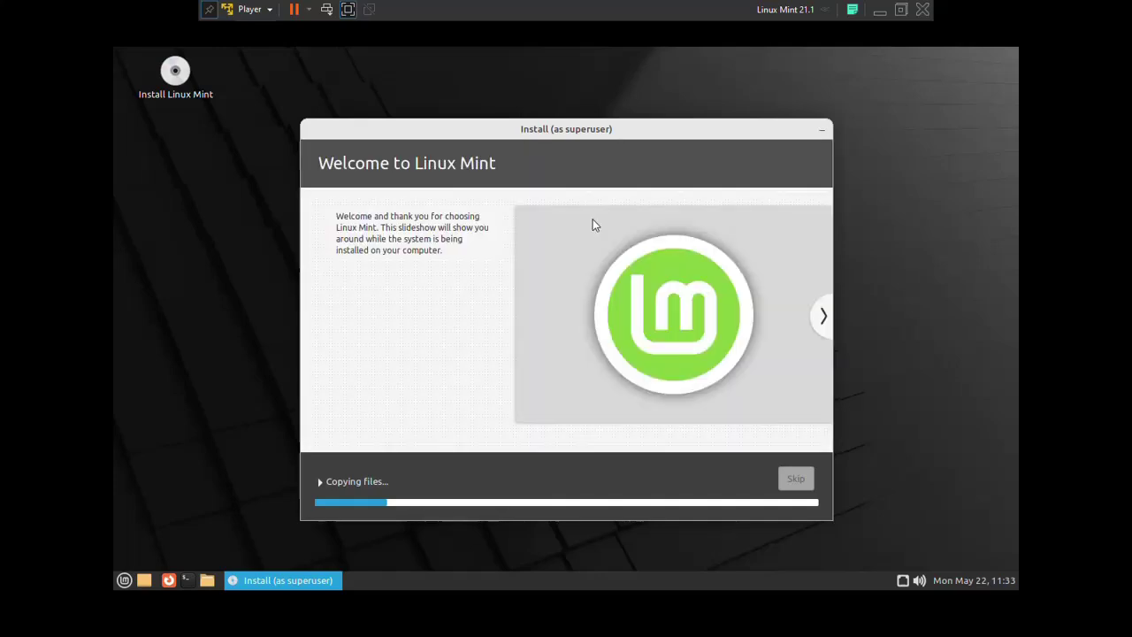
Browse the installer slideshow slides while files copy until installation completes.
left_click(822, 316)
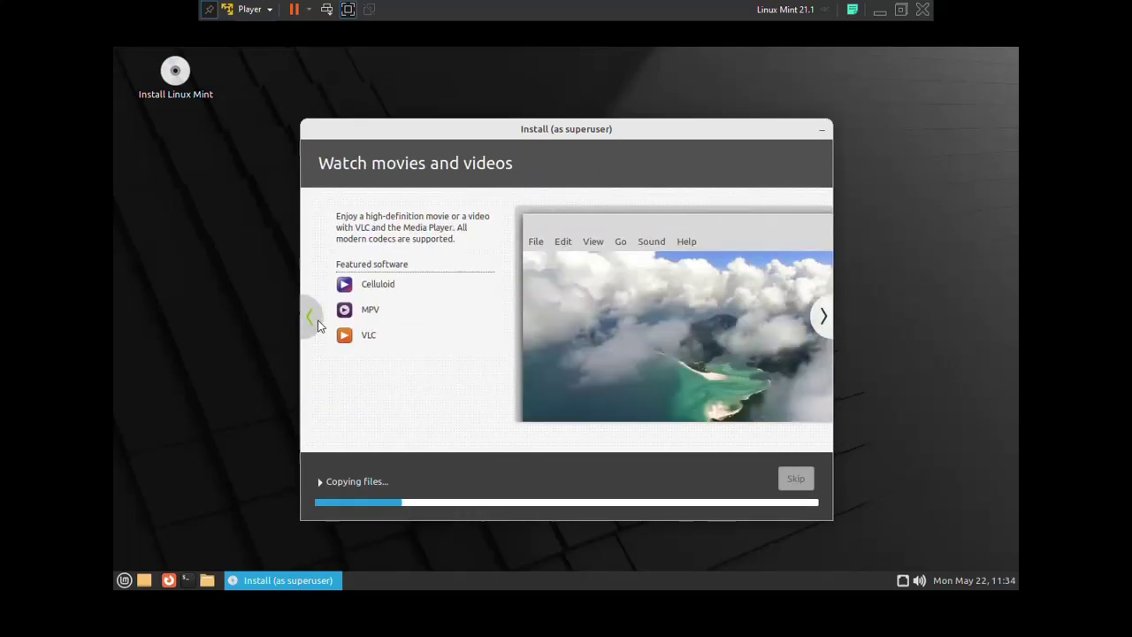
left_click_drag(718, 128, 709, 122)
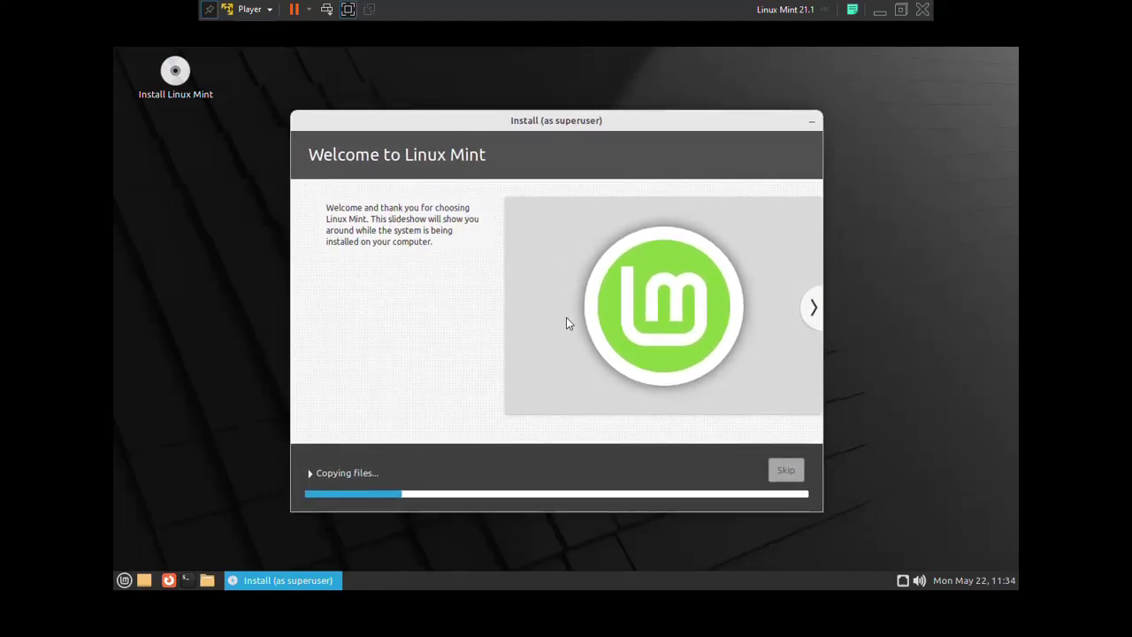
key("super")
key("Escape")
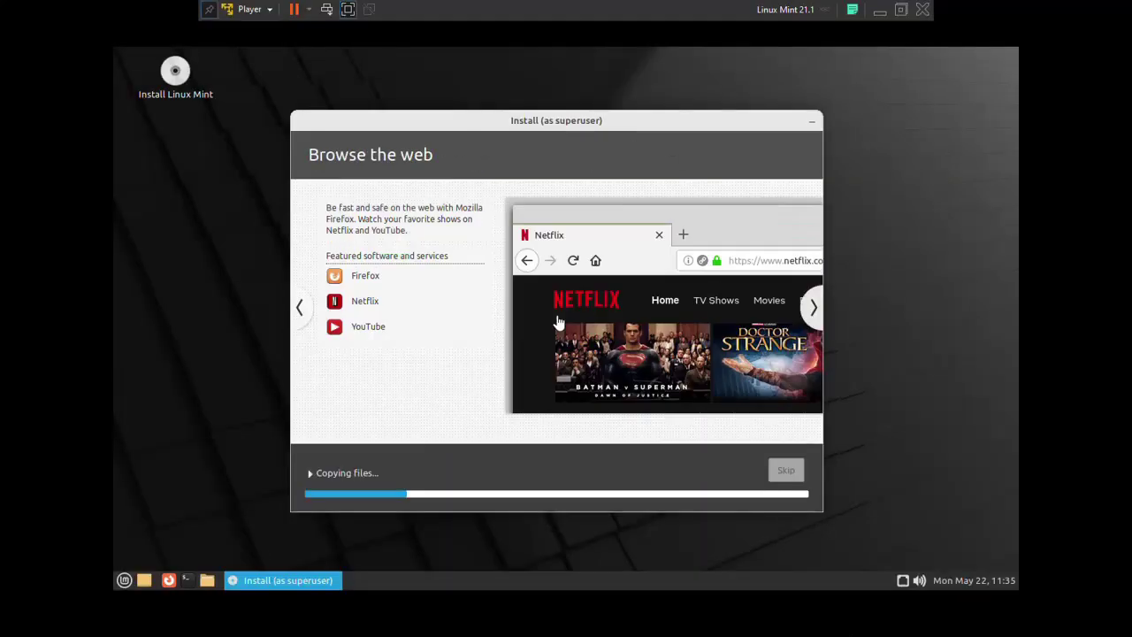
left_click(819, 315)
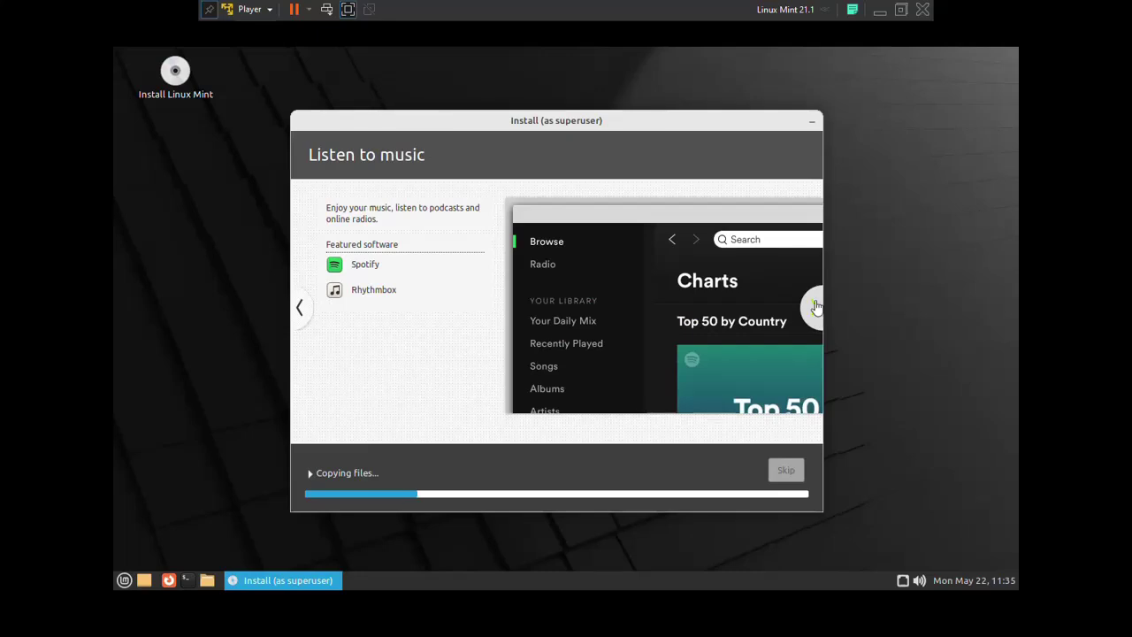
left_click(817, 306)
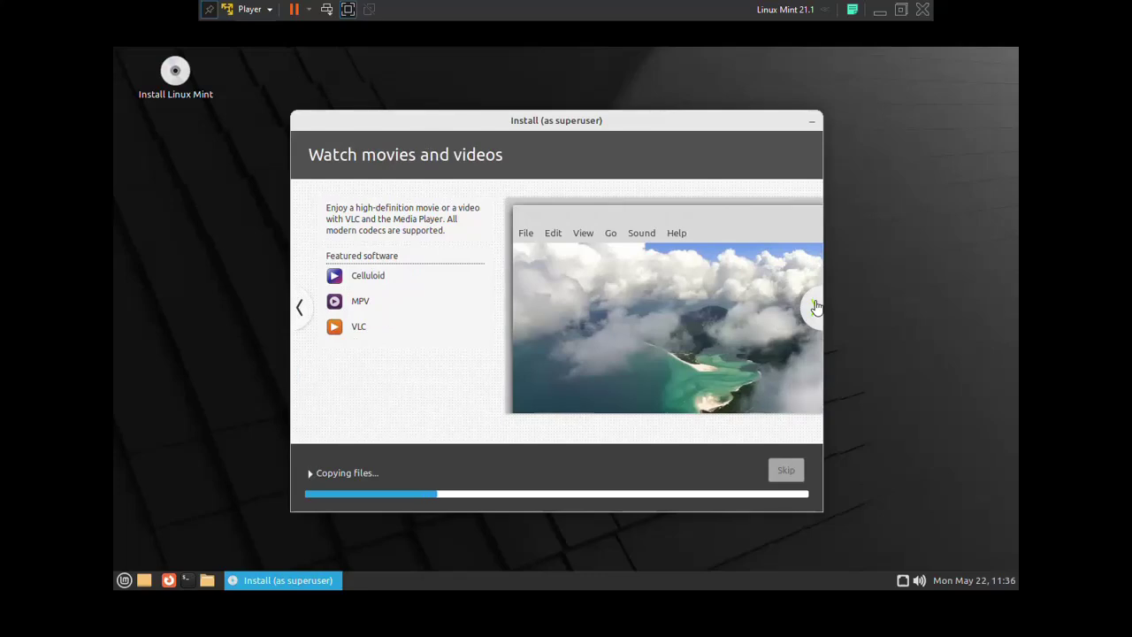
left_click(817, 306)
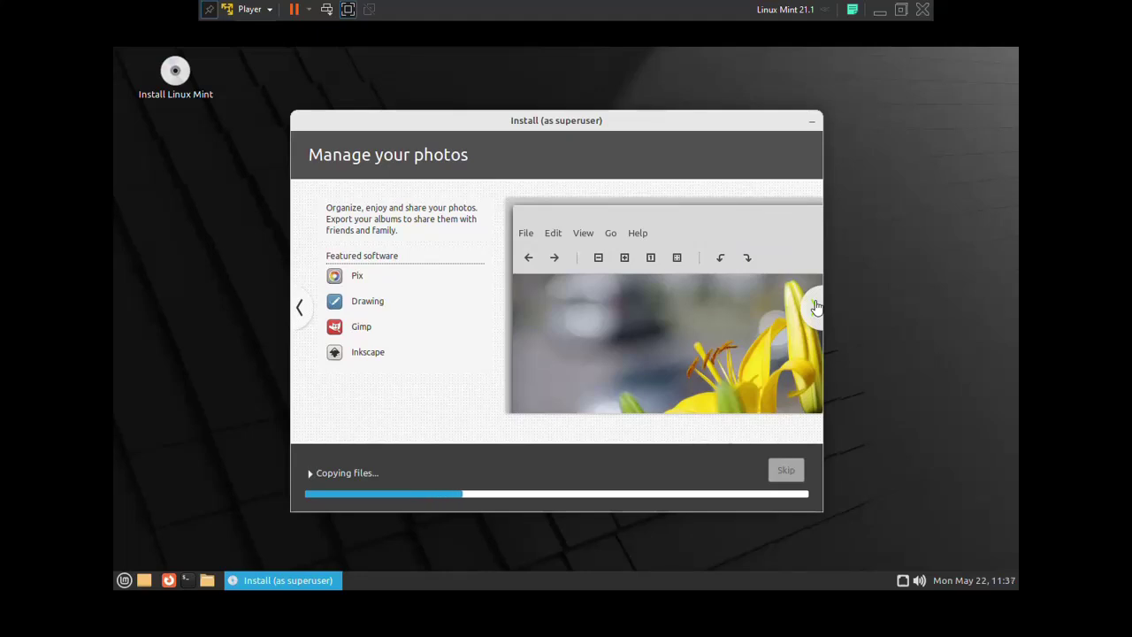
left_click(817, 306)
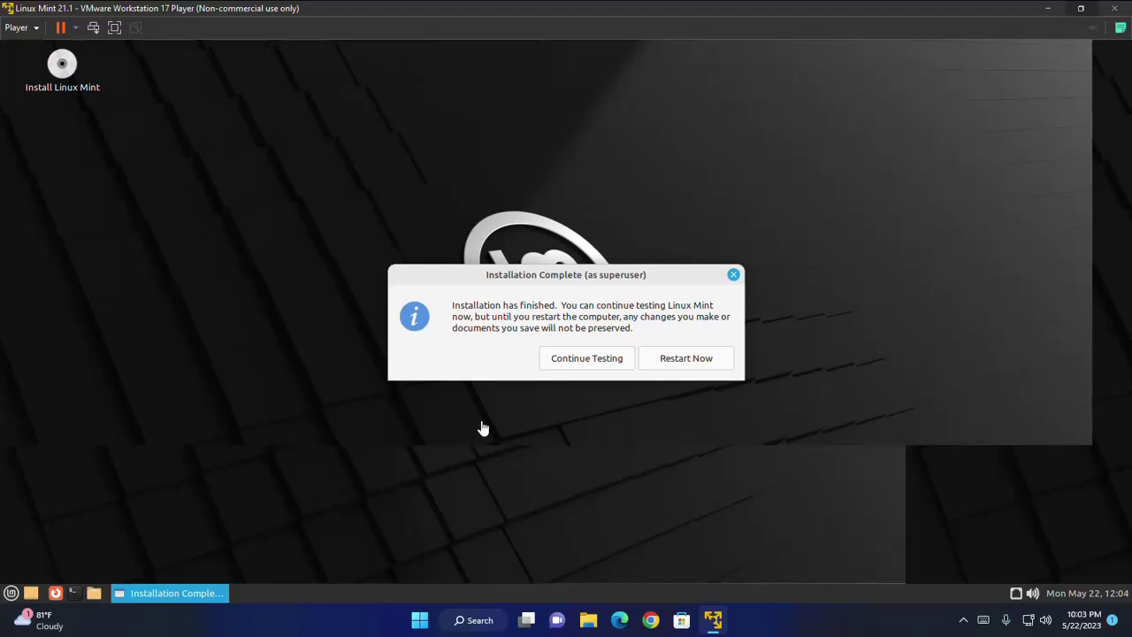
Choose Restart Now in the Installation Complete dialog.
left_click(680, 365)
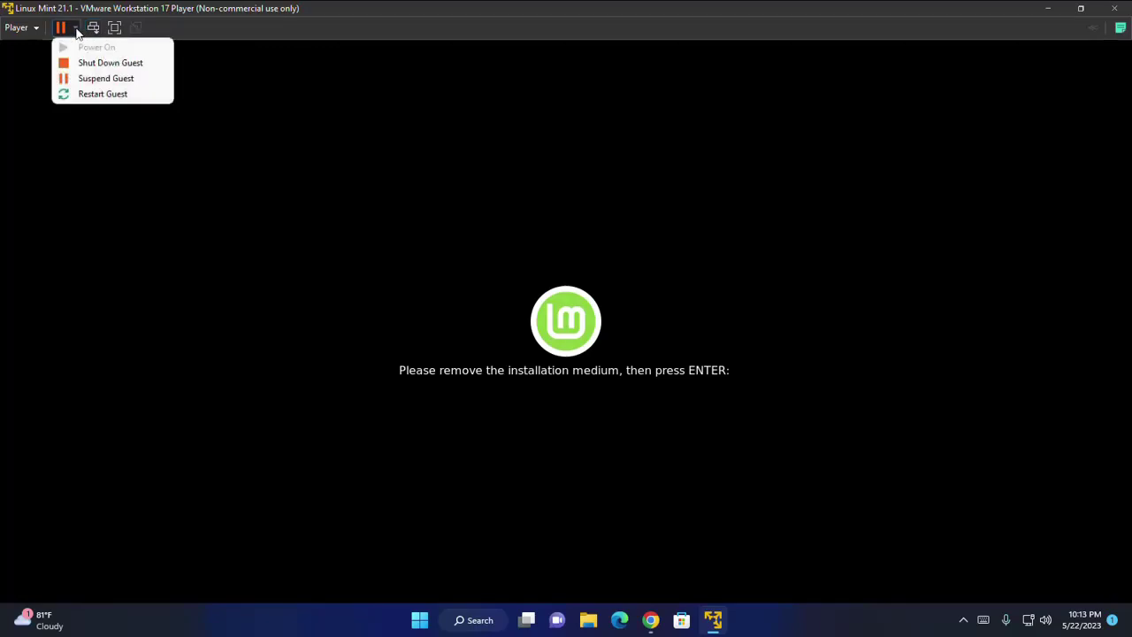
Restart the guest virtual machine from the VMware Player power controls.
left_click(104, 94)
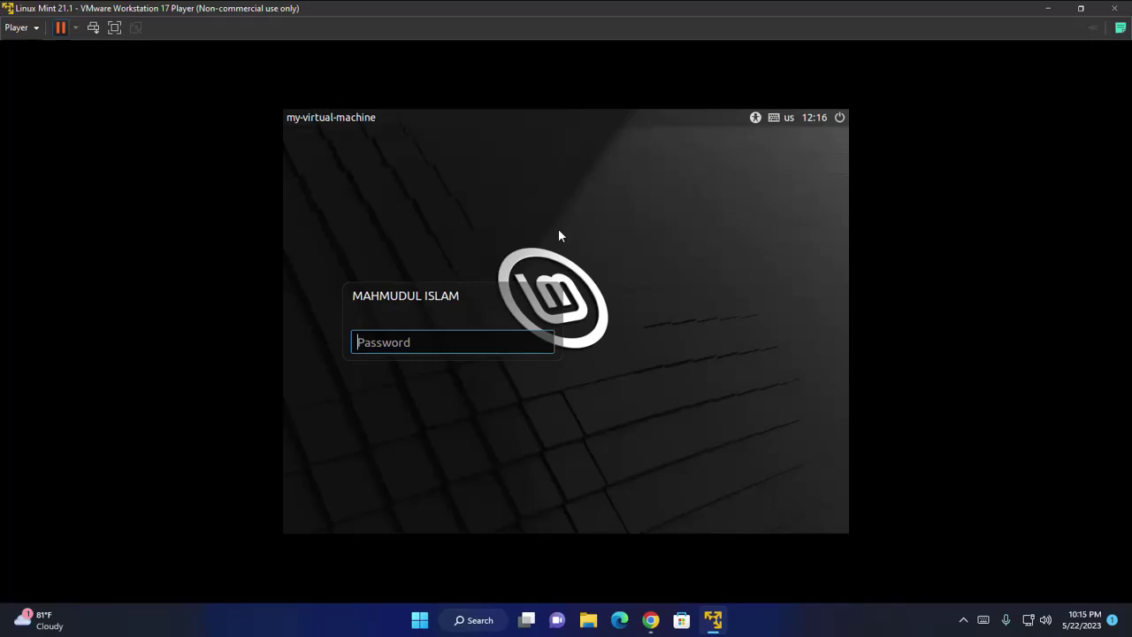
Type the account password on the Linux Mint login screen.
type("aaaaaaaaa")
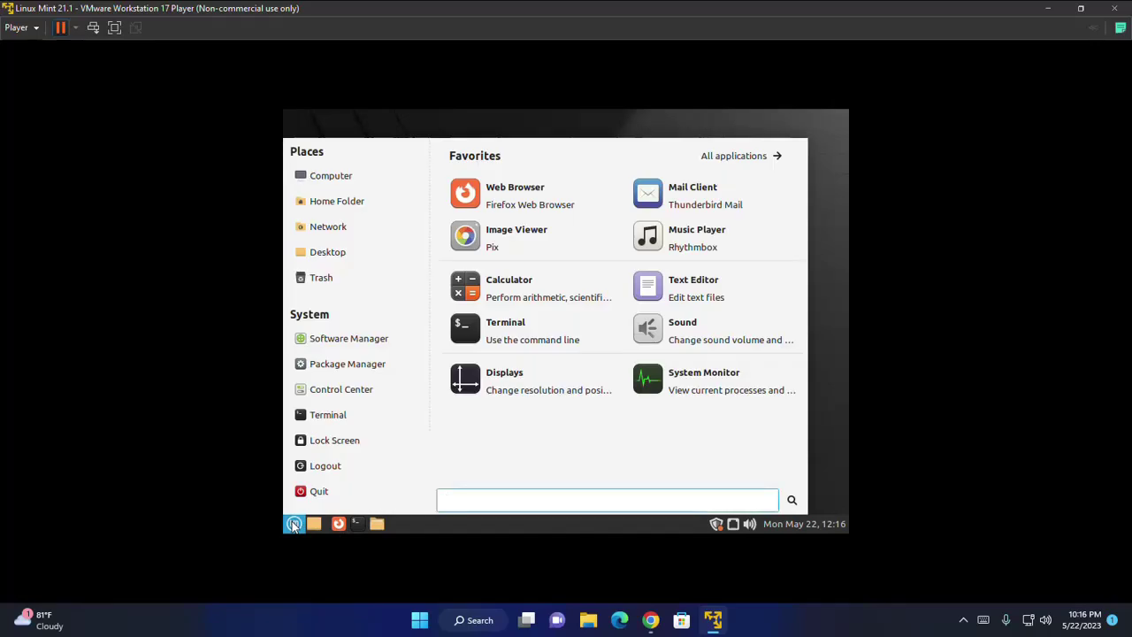
left_click(294, 523)
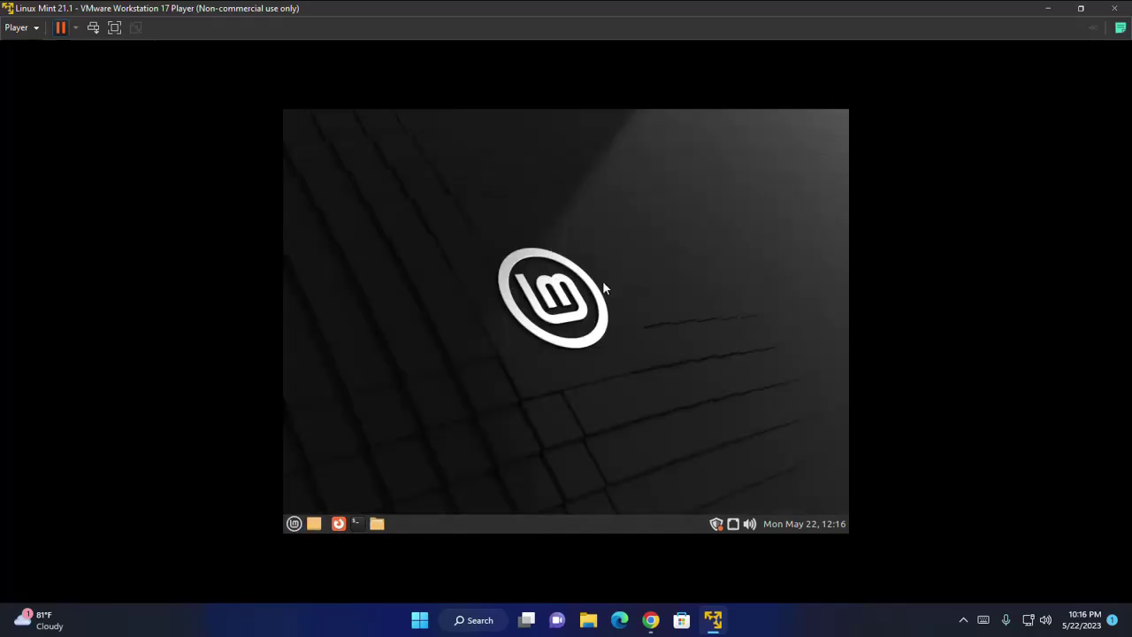